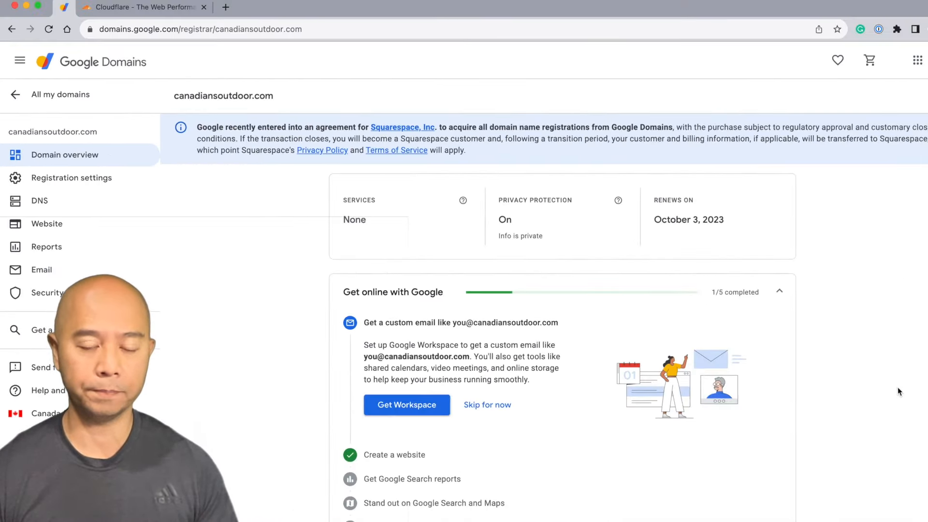
Copy the domain name canadiansoutdoor.com from its Google Domains overview and switch to the Cloudflare website
{"action": "left_click_drag", "start_coordinate": [265, 95], "coordinate": [166, 94]}
{"action": "key", "text": "super+c"}
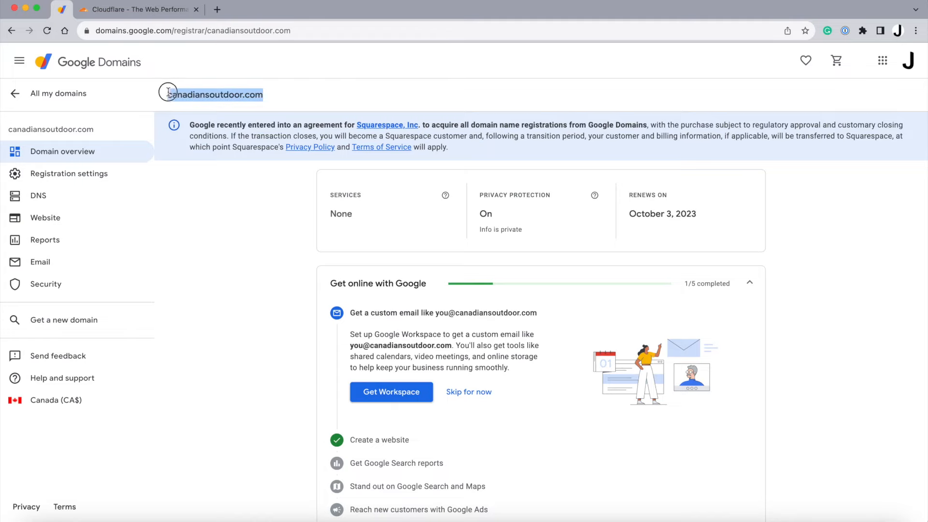
{"action": "left_click", "coordinate": [134, 14]}
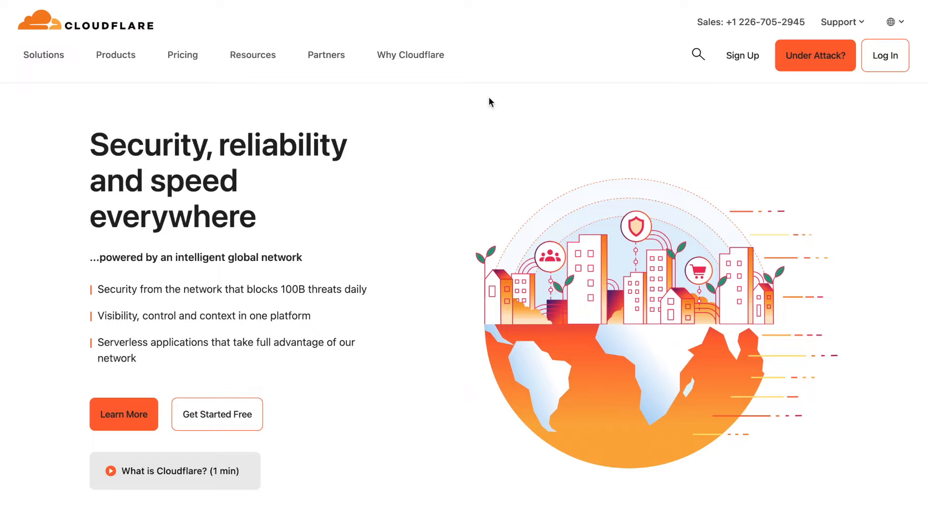
Log in to the existing Cloudflare account with the prefilled credentials and dismiss the R2 object storage banner
{"action": "left_click", "coordinate": [746, 66]}
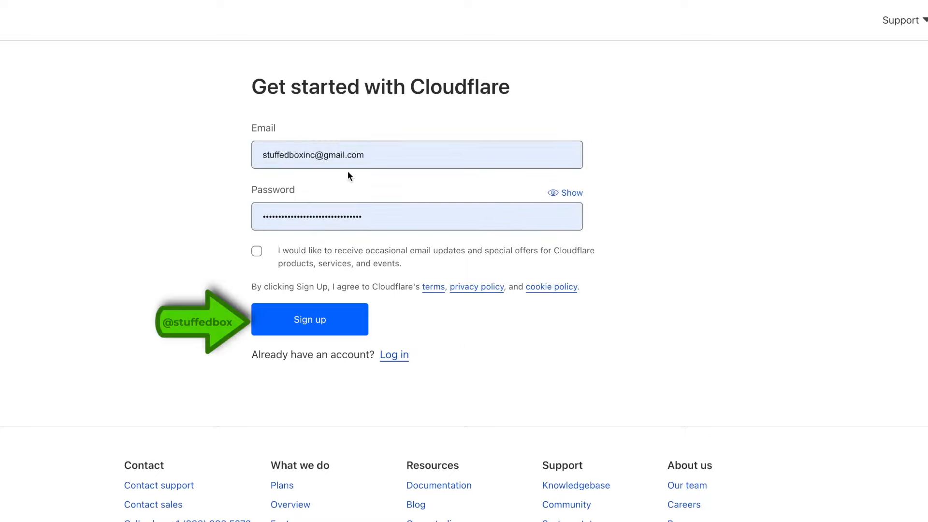
{"action": "left_click", "coordinate": [394, 359]}
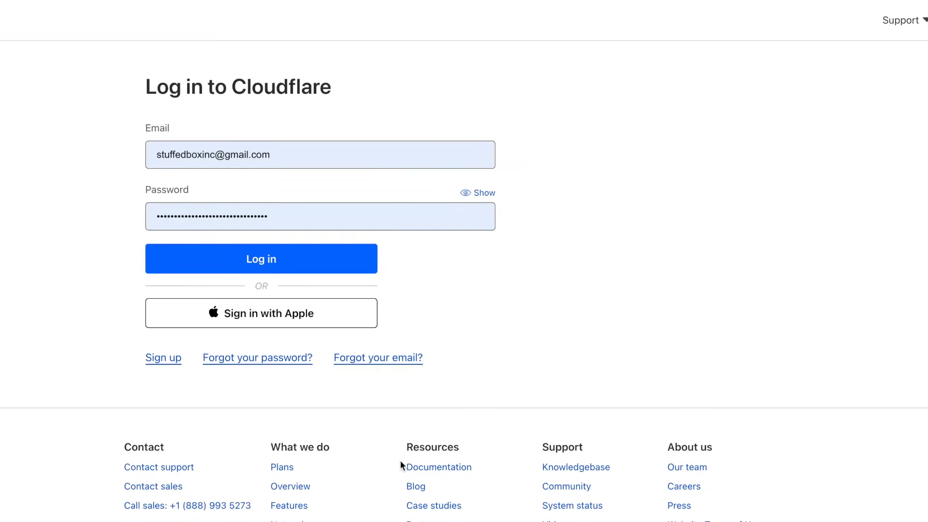
{"action": "left_click", "coordinate": [340, 263]}
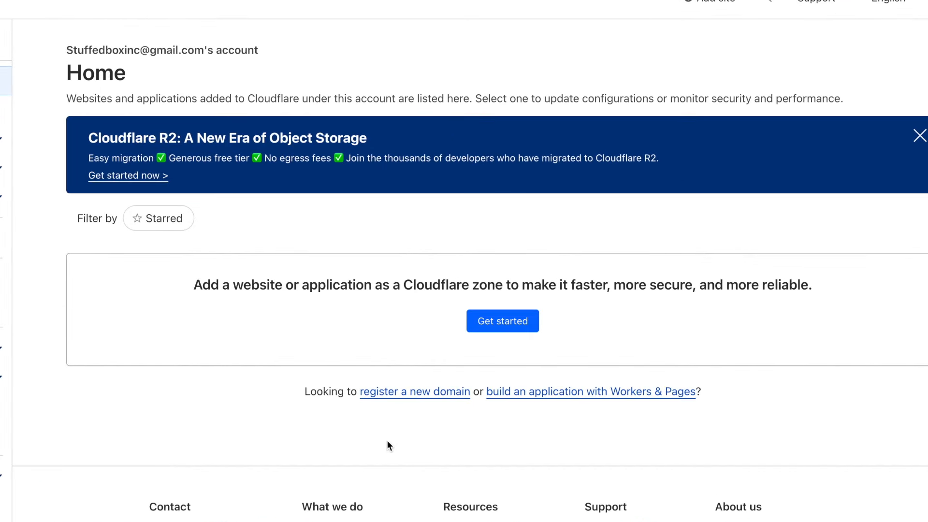
{"action": "left_click", "coordinate": [920, 136]}
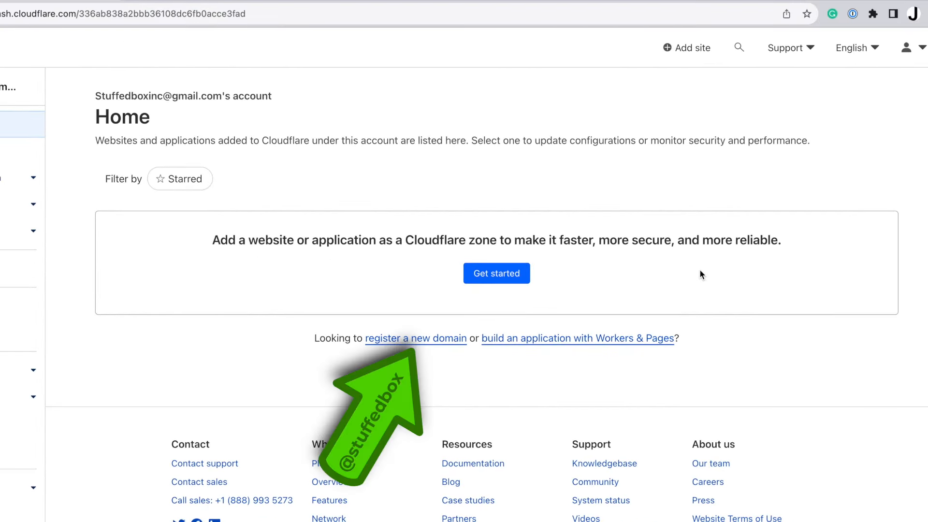
Start adding a website to the Cloudflare account and submit canadiansoutdoor.com as its domain
{"action": "left_click", "coordinate": [515, 276]}
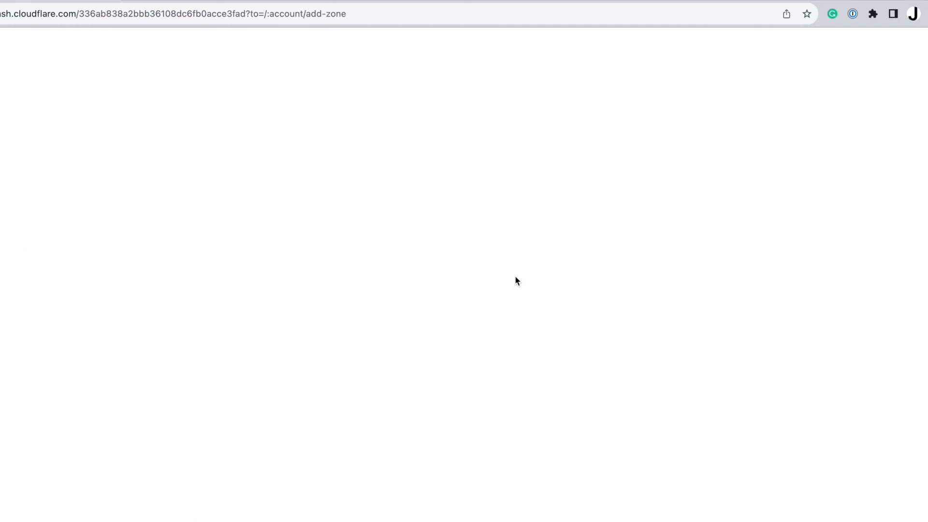
{"action": "left_click", "coordinate": [266, 151]}
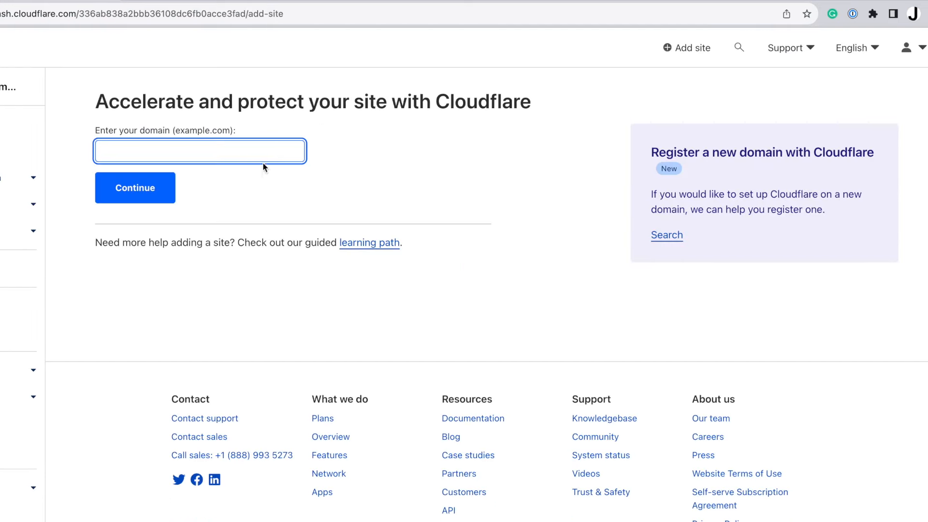
{"action": "key", "text": "super+v"}
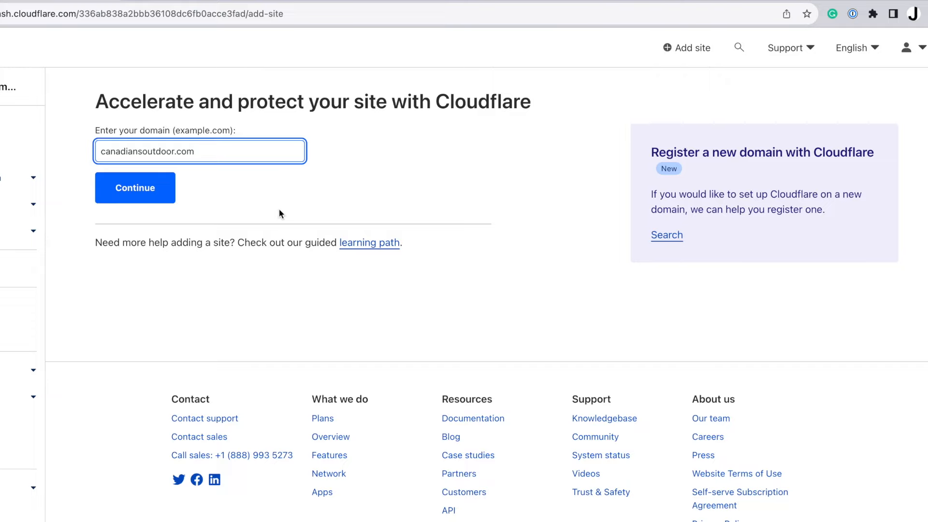
{"action": "left_click", "coordinate": [171, 191]}
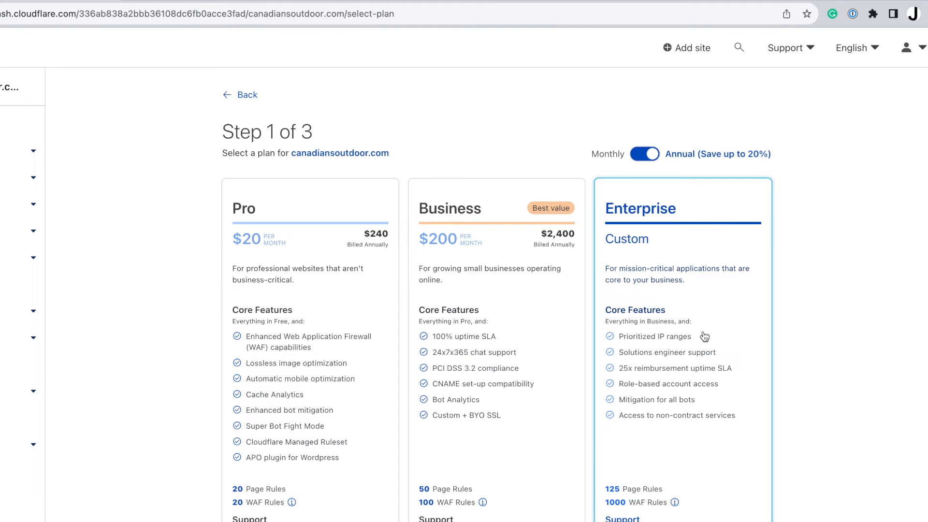
Choose the Free $0 plan for canadiansoutdoor.com and continue to the site's overview
{"action": "scroll", "coordinate": [705, 337], "scroll_direction": "down", "scroll_amount": 8}
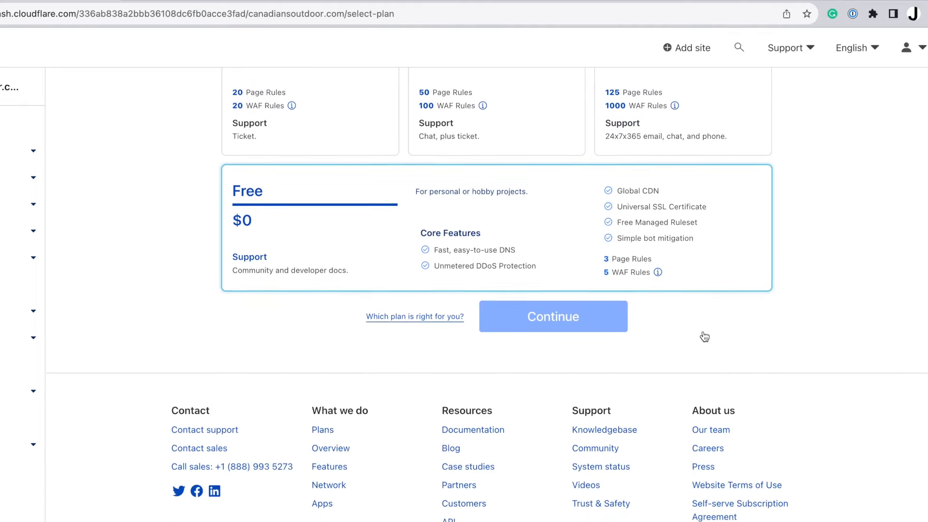
{"action": "left_click", "coordinate": [518, 209]}
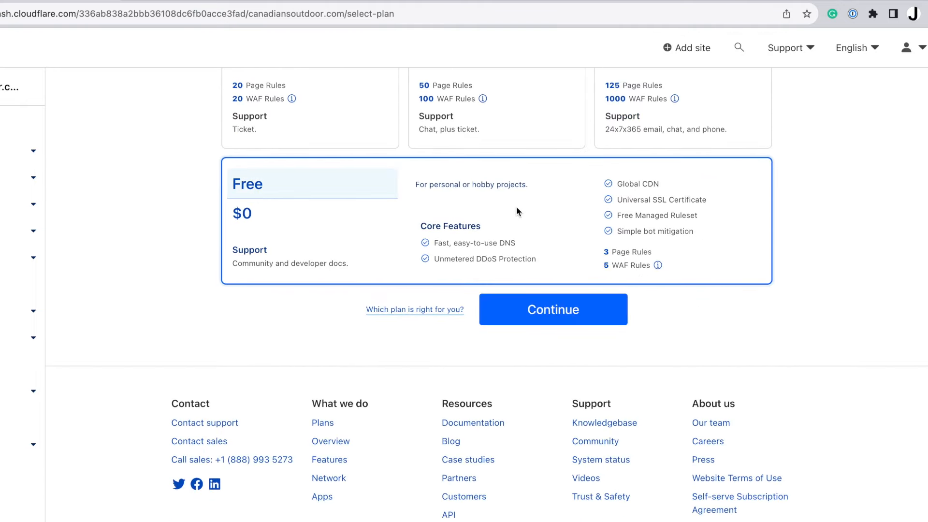
{"action": "left_click", "coordinate": [601, 314]}
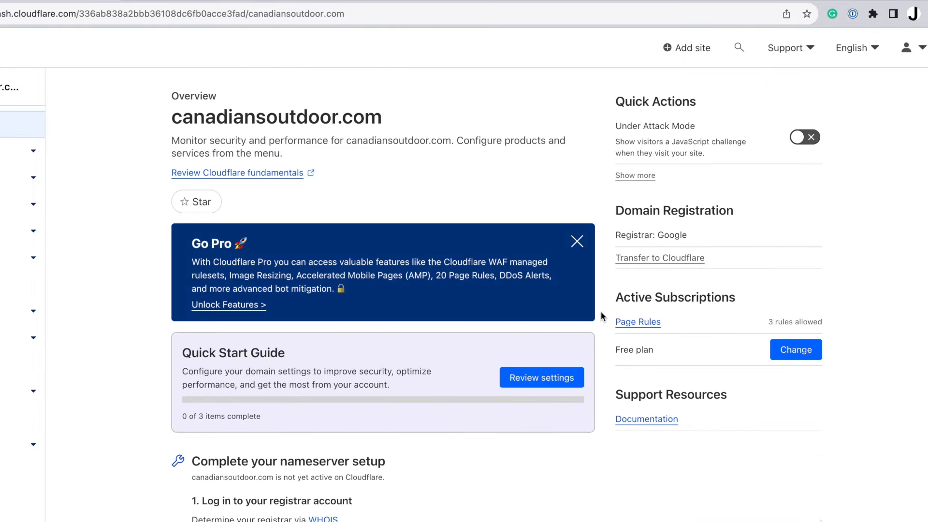
Copy Cloudflare's Nameserver 1 address, nicole.ns.cloudflare.com, from the nameserver setup instructions
{"action": "scroll", "coordinate": [602, 316], "scroll_direction": "down", "scroll_amount": 5}
{"action": "scroll", "coordinate": [602, 315], "scroll_direction": "down", "scroll_amount": 4}
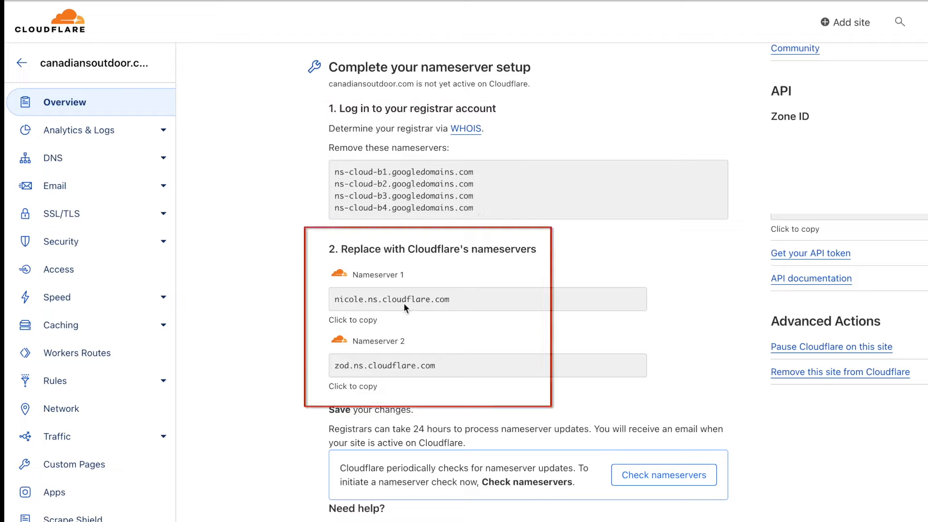
{"action": "left_click_drag", "start_coordinate": [457, 298], "coordinate": [328, 307]}
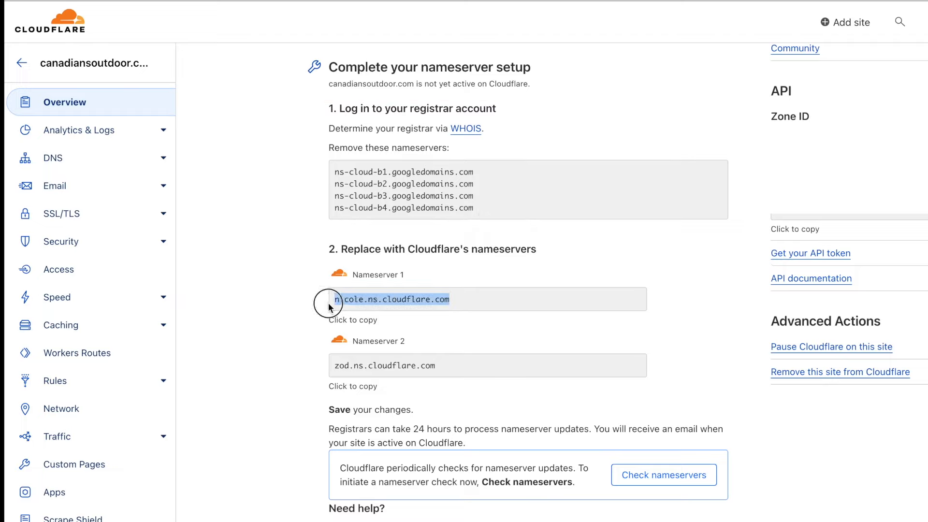
{"action": "scroll", "coordinate": [328, 302], "scroll_direction": "down", "scroll_amount": 3}
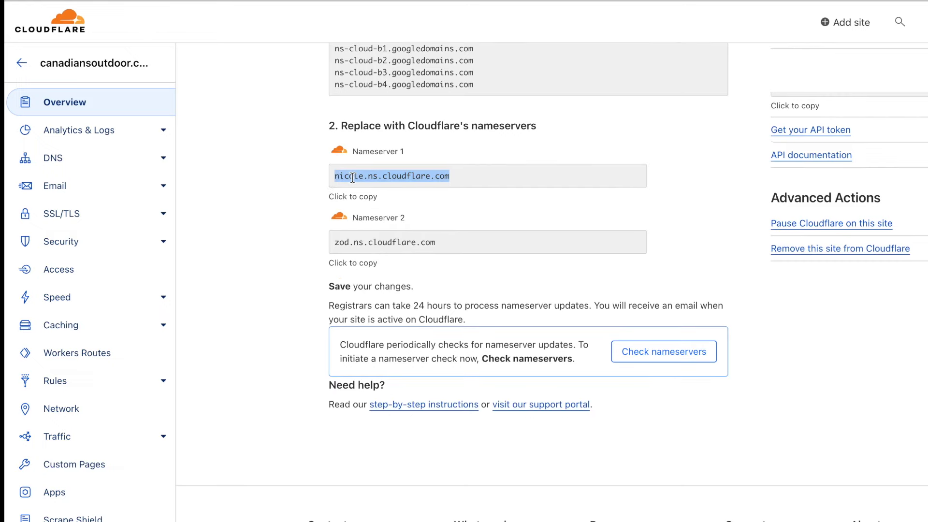
{"action": "right_click", "coordinate": [354, 176]}
{"action": "left_click", "coordinate": [381, 207]}
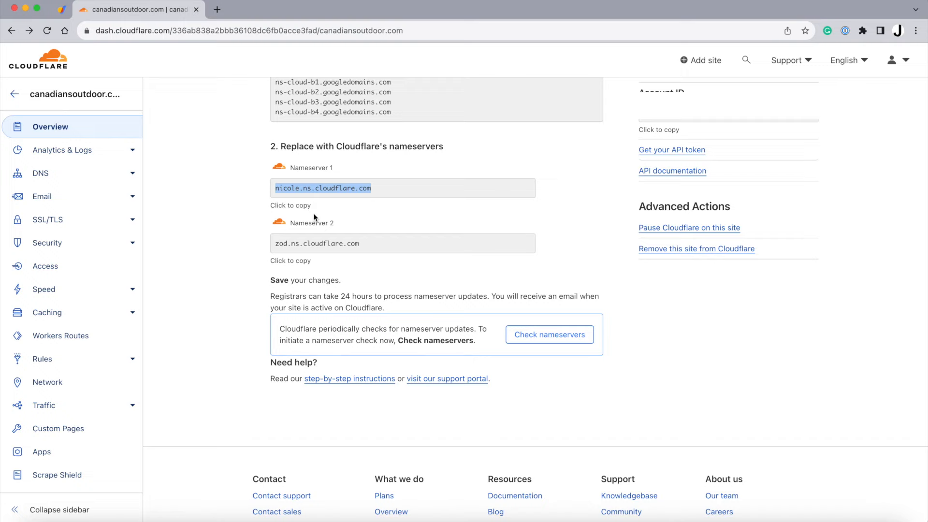
In Google Domains, edit the domain's custom name servers and replace the first entry with nicole.ns.cloudflare.com
{"action": "left_click", "coordinate": [59, 10]}
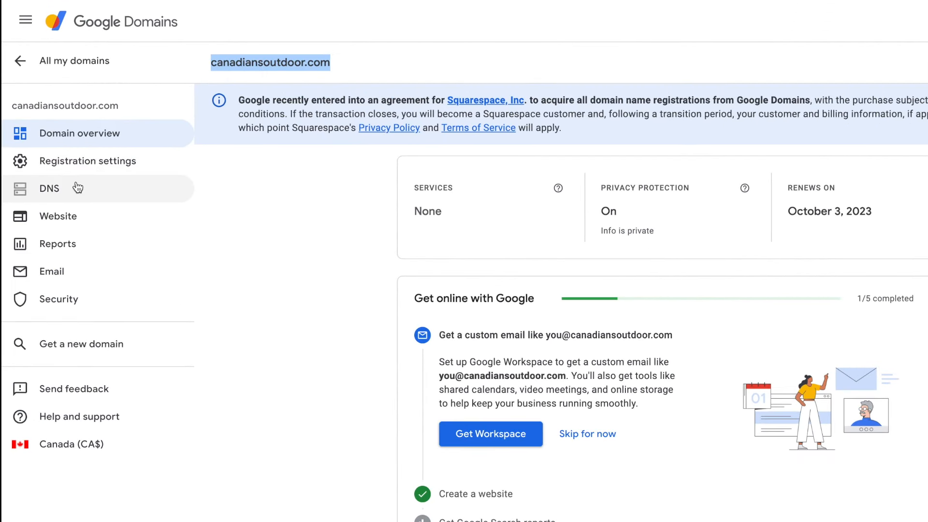
{"action": "left_click", "coordinate": [94, 189]}
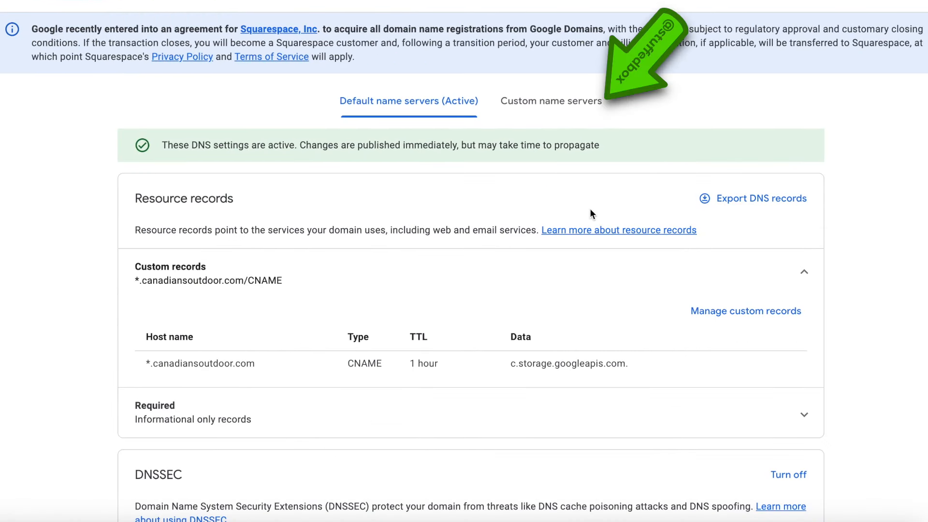
{"action": "left_click", "coordinate": [575, 114]}
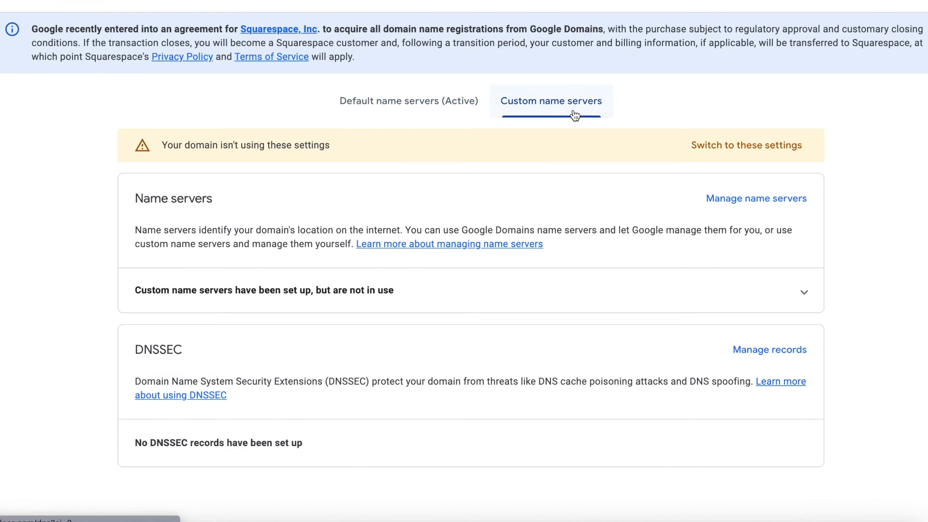
{"action": "left_click", "coordinate": [793, 198]}
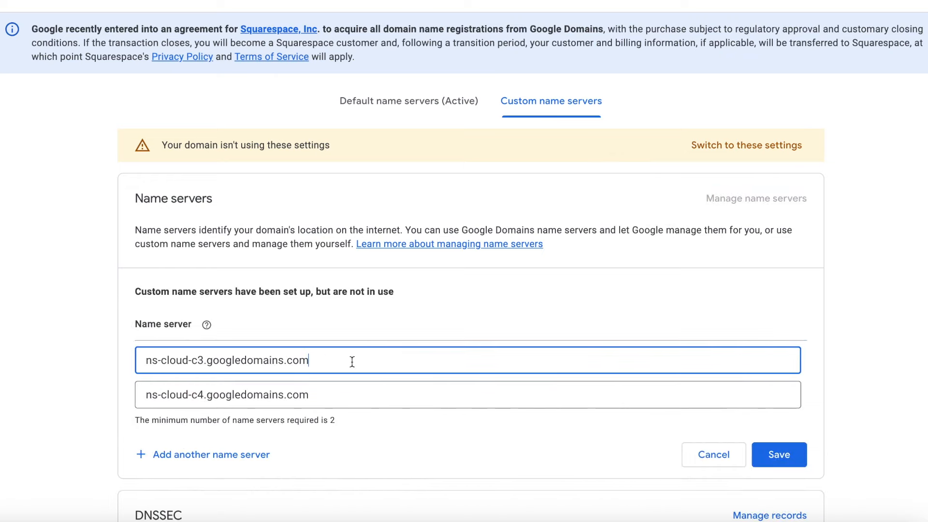
{"action": "left_click_drag", "start_coordinate": [352, 362], "coordinate": [131, 362]}
{"action": "scroll", "coordinate": [132, 357], "scroll_direction": "down", "scroll_amount": 2}
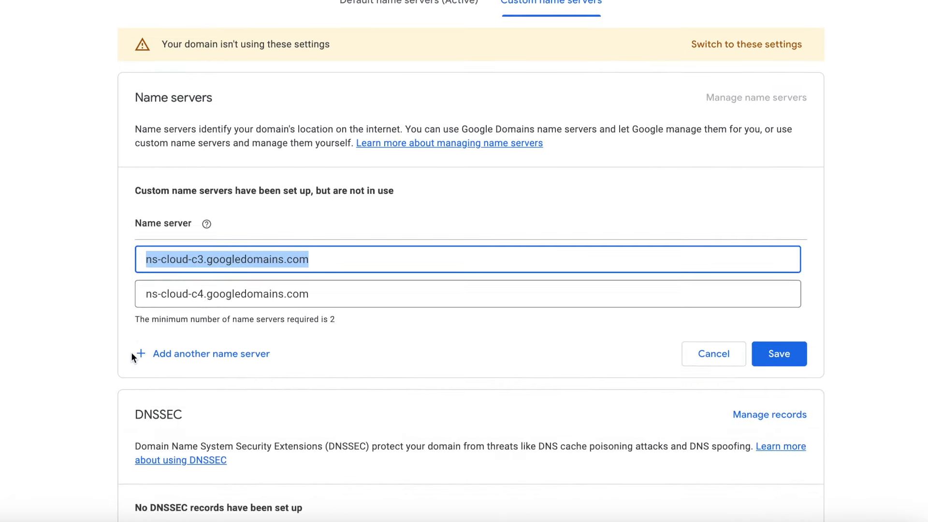
{"action": "key", "text": "ctrl+v"}
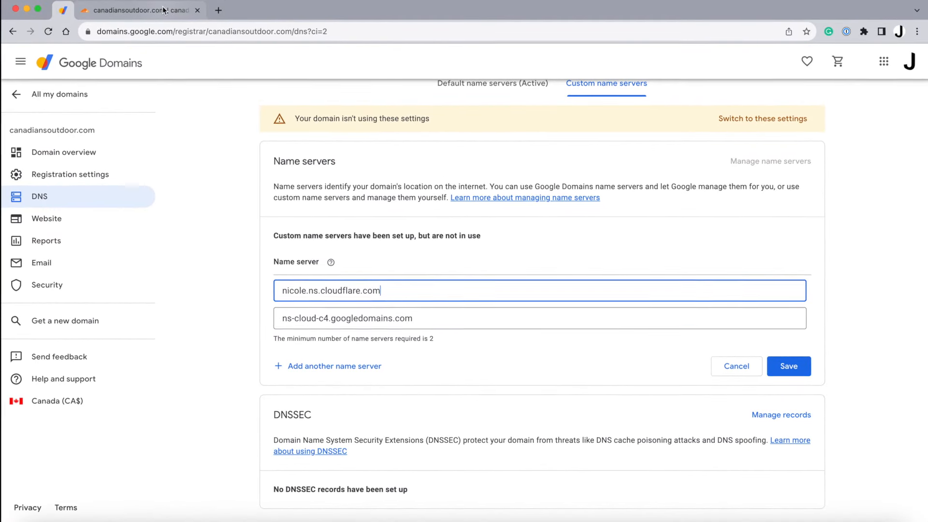
Return to Cloudflare and copy the Nameserver 2 address, zod.ns.cloudflare.com
{"action": "left_click", "coordinate": [163, 9]}
{"action": "left_click_drag", "start_coordinate": [358, 245], "coordinate": [275, 252]}
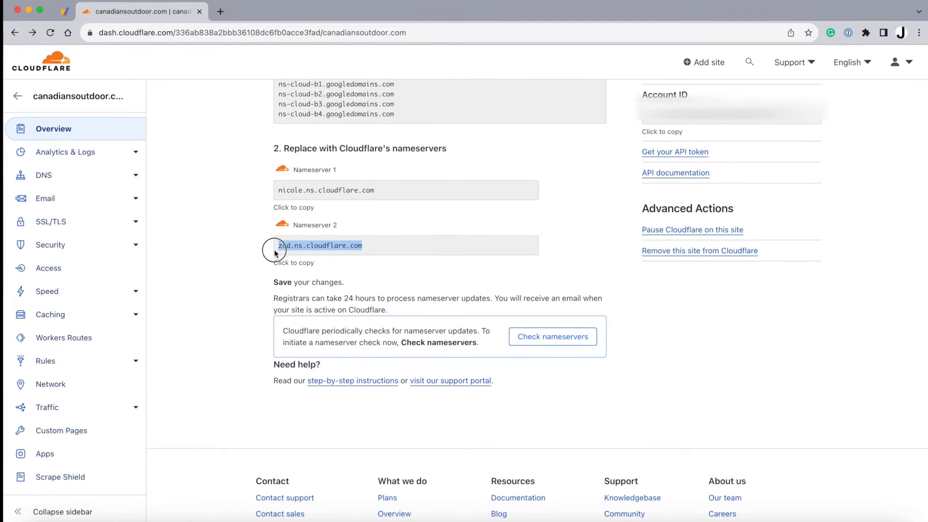
{"action": "right_click", "coordinate": [287, 251]}
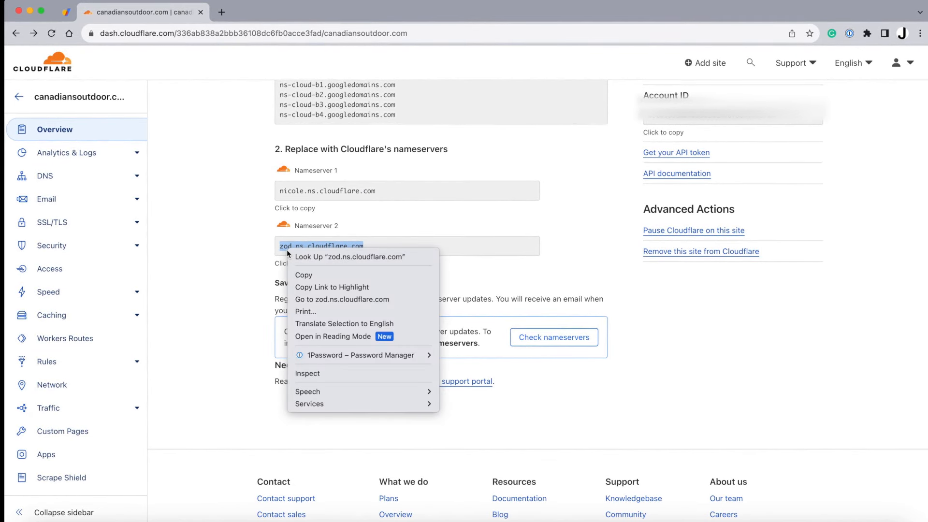
{"action": "left_click", "coordinate": [303, 275]}
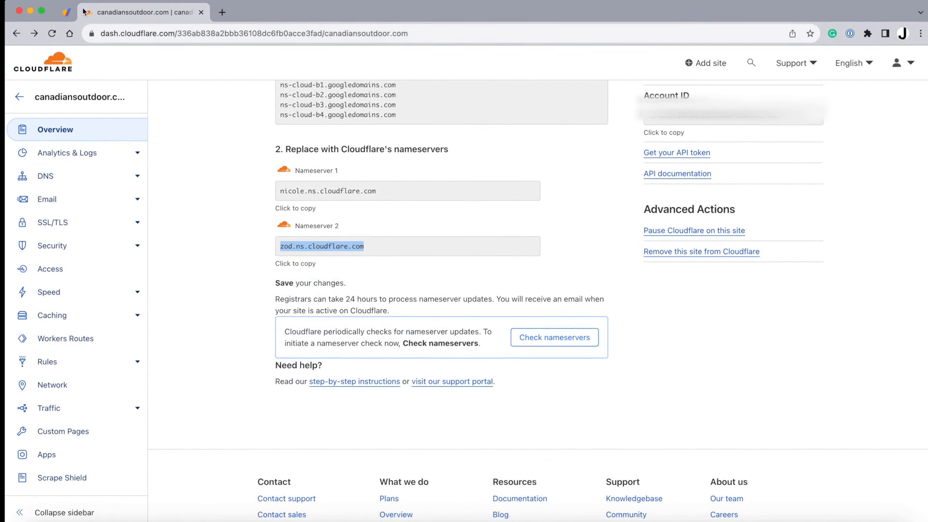
Back in Google Domains, replace the second custom name server with zod.ns.cloudflare.com and save the name servers
{"action": "left_click", "coordinate": [68, 12]}
{"action": "triple_click", "coordinate": [346, 323]}
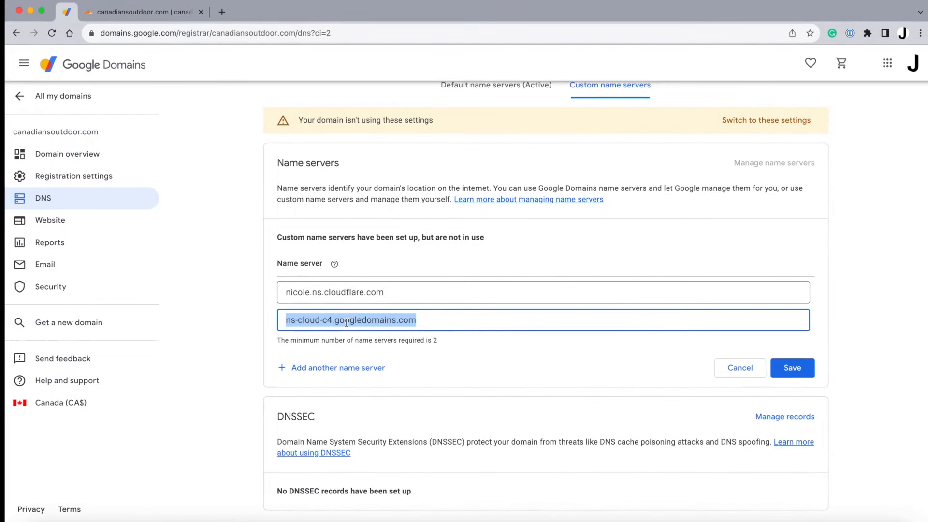
{"action": "key", "text": "BackSpace"}
{"action": "key", "text": "super+v"}
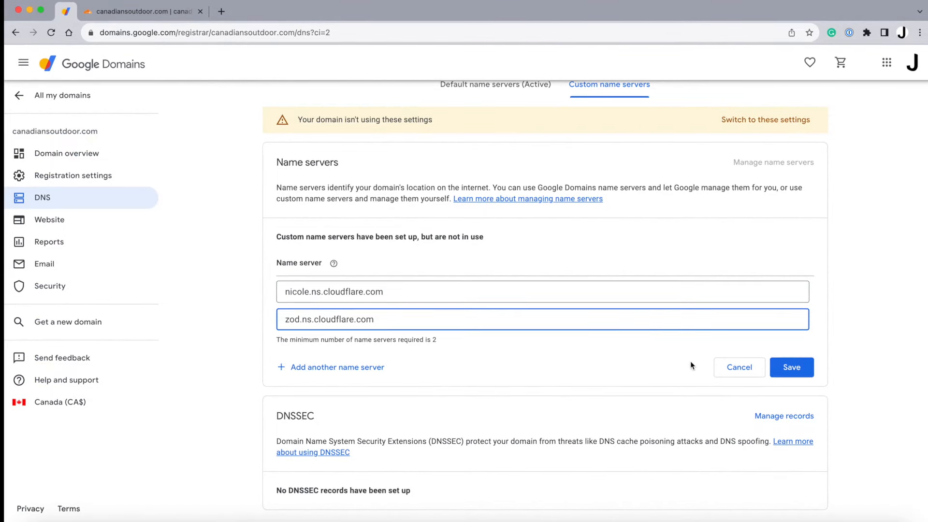
{"action": "left_click", "coordinate": [802, 368]}
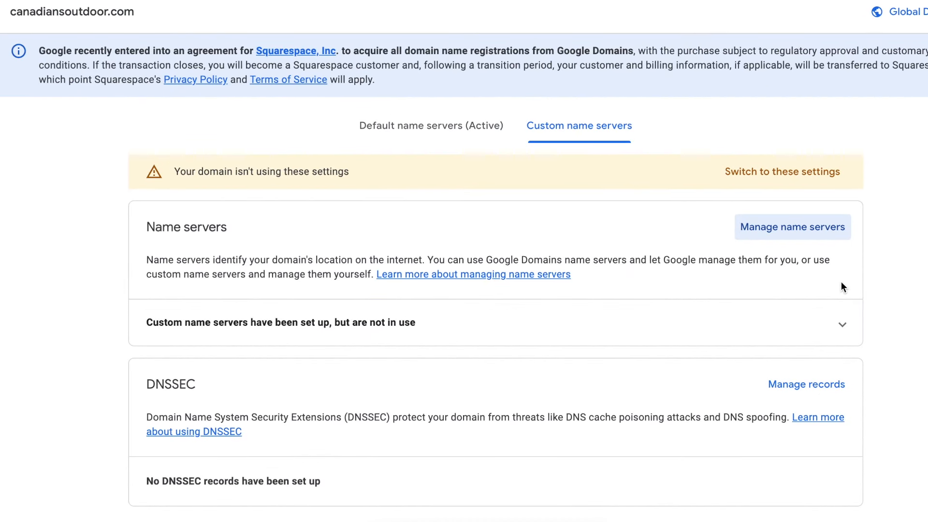
Switch canadiansoutdoor.com to the custom name server settings in Google Domains and start a nameserver check in Cloudflare
{"action": "left_click", "coordinate": [788, 180]}
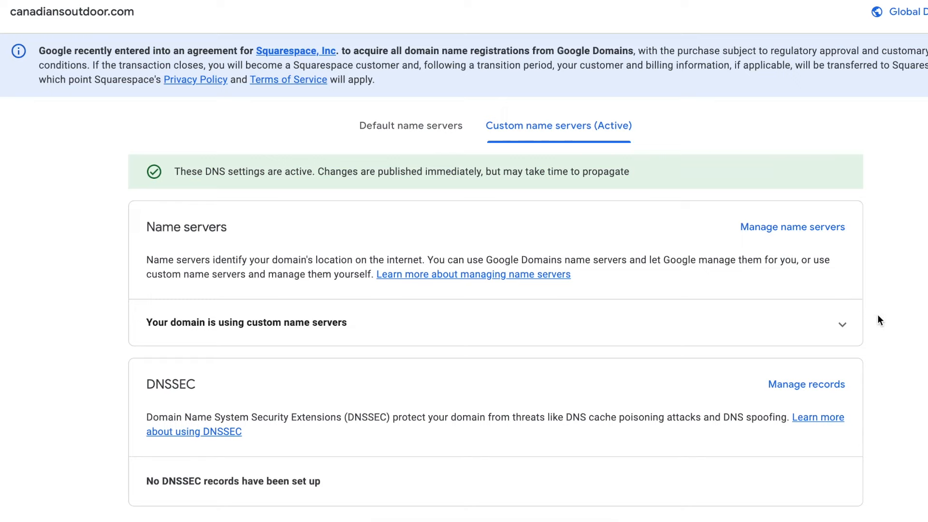
{"action": "left_click", "coordinate": [842, 324]}
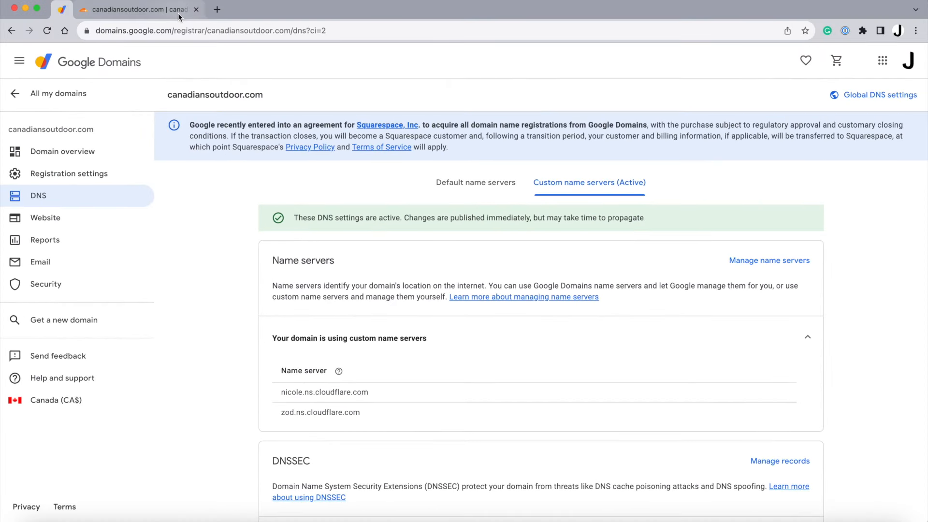
{"action": "left_click", "coordinate": [178, 14]}
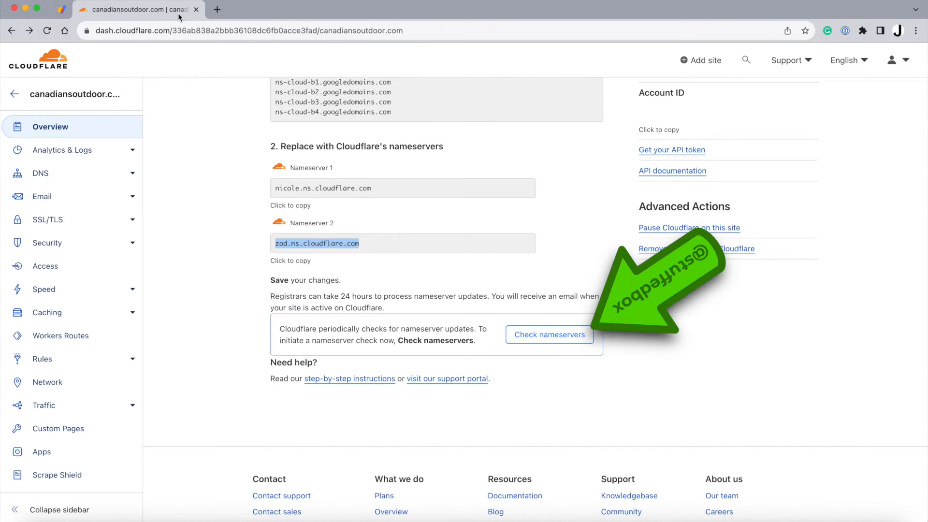
{"action": "left_click", "coordinate": [577, 340]}
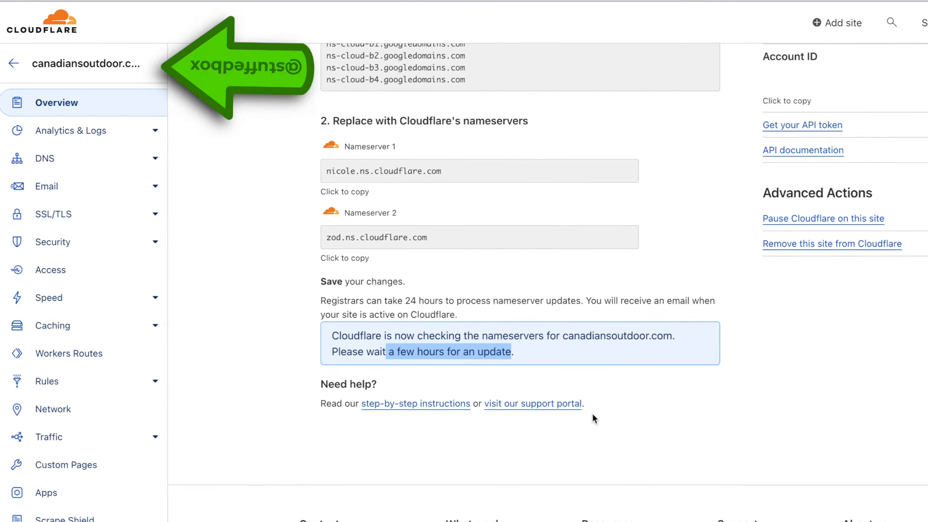
Return to the Cloudflare account home and open the domain transfer page under Domain Registration to check canadiansoutdoor.com
{"action": "left_click", "coordinate": [17, 63]}
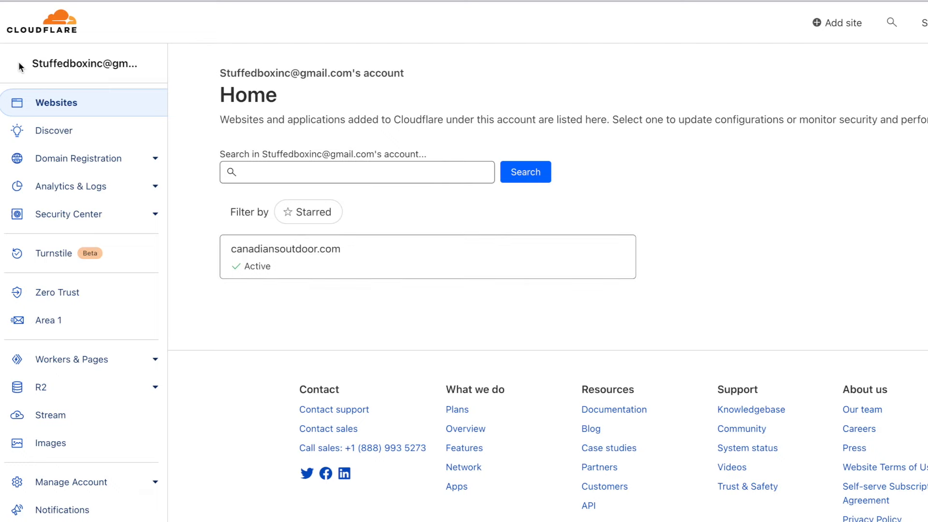
{"action": "left_click", "coordinate": [81, 163]}
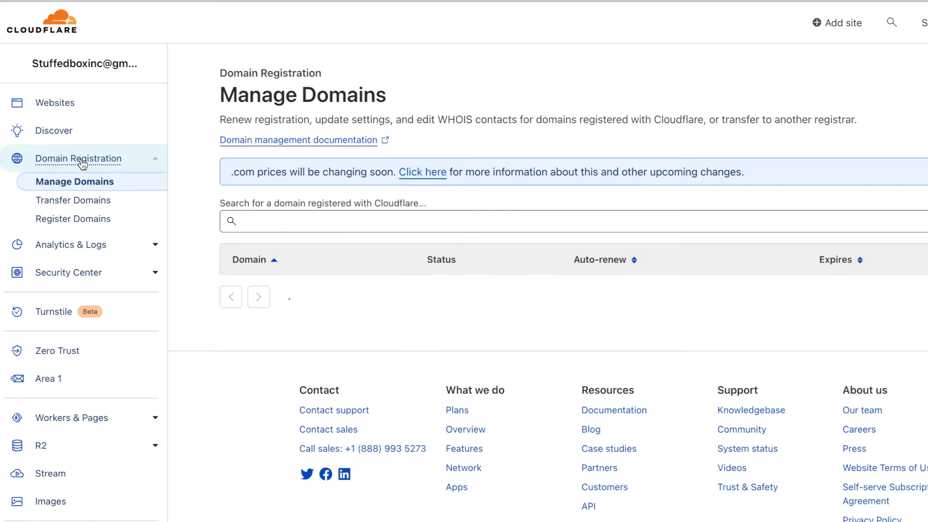
{"action": "left_click", "coordinate": [92, 205]}
{"action": "scroll", "coordinate": [570, 237], "scroll_direction": "down", "scroll_amount": 2}
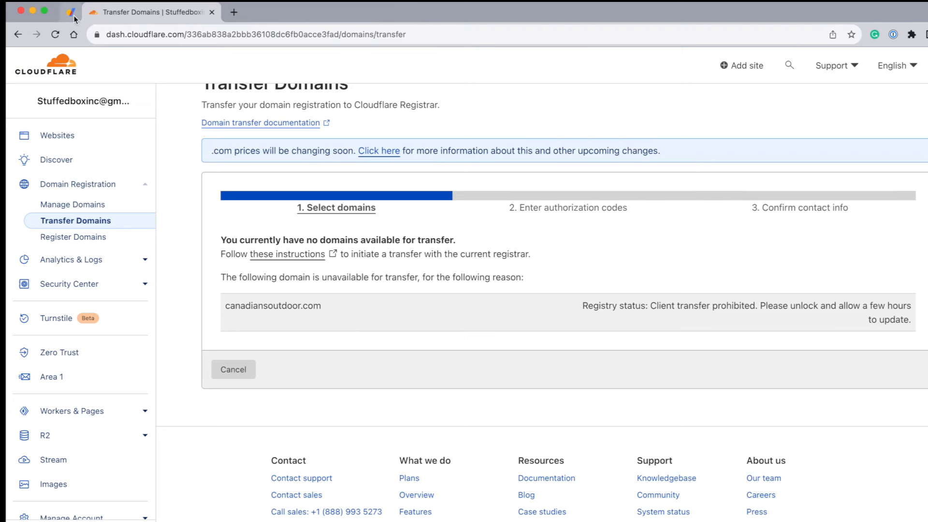
Switch to Google Domains and, in canadiansoutdoor.com's registration settings, cancel auto-renew and unlock the domain
{"action": "left_click", "coordinate": [72, 12]}
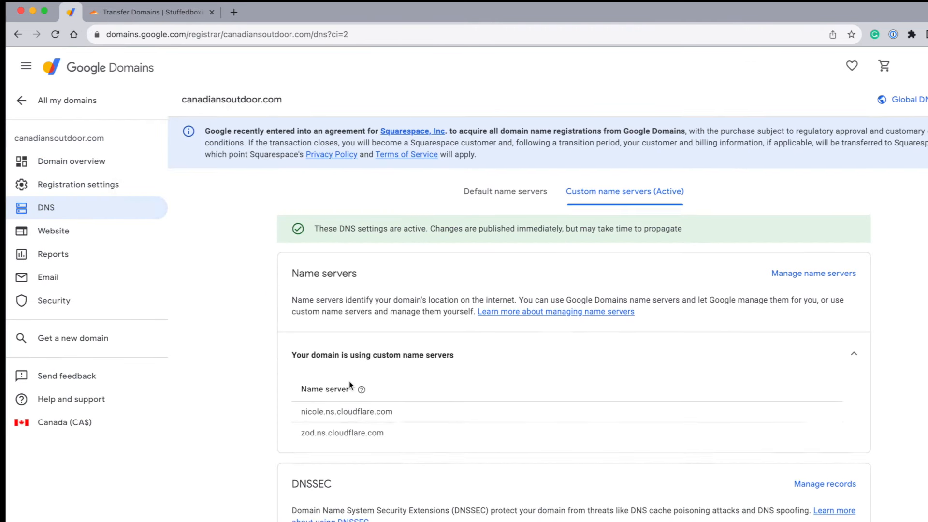
{"action": "left_click", "coordinate": [116, 186]}
{"action": "scroll", "coordinate": [237, 317], "scroll_direction": "down", "scroll_amount": 5}
{"action": "scroll", "coordinate": [237, 317], "scroll_direction": "down", "scroll_amount": 7}
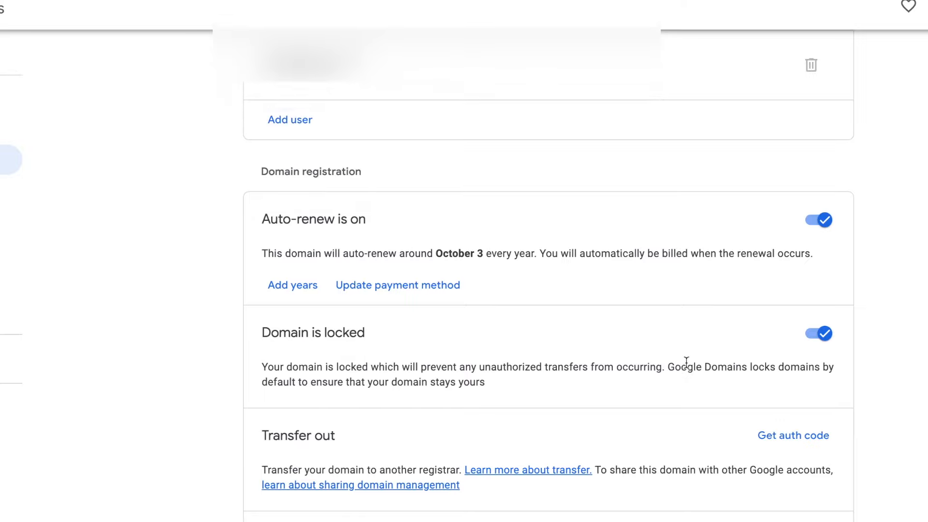
{"action": "left_click", "coordinate": [826, 222]}
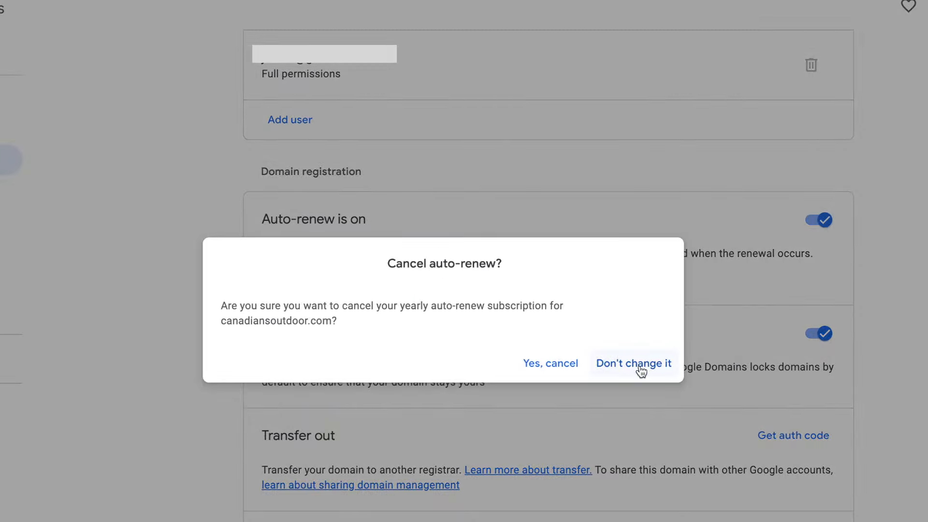
{"action": "left_click", "coordinate": [546, 370]}
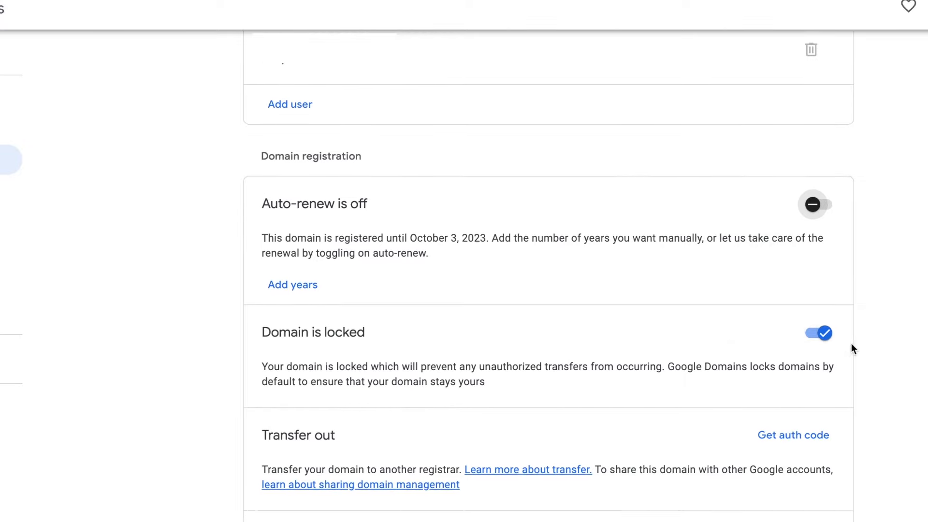
{"action": "left_click", "coordinate": [827, 335]}
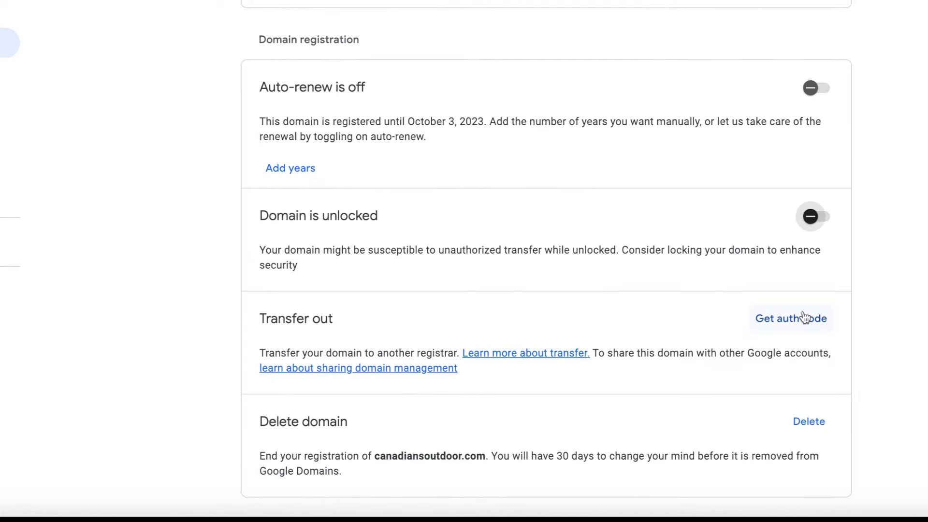
Request the transfer-out authorization code for canadiansoutdoor.com and copy it
{"action": "left_click", "coordinate": [804, 317]}
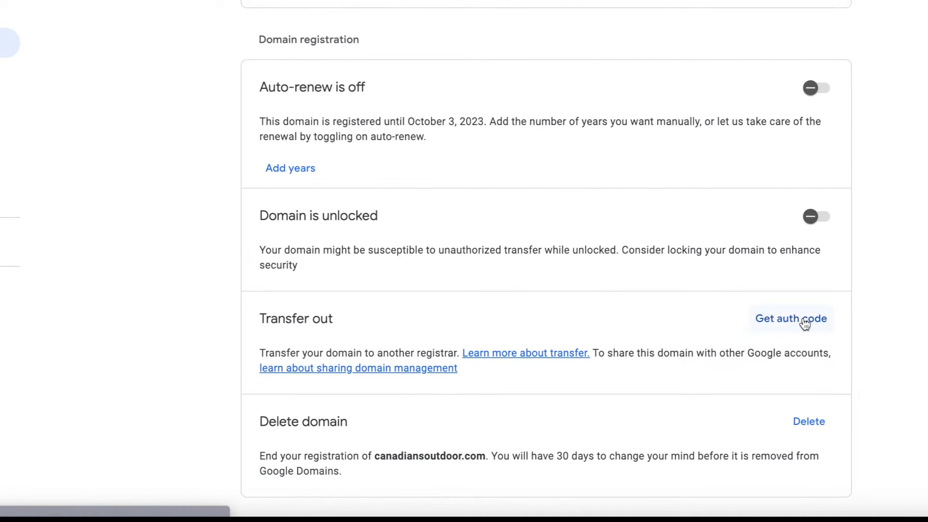
{"action": "left_click", "coordinate": [555, 316]}
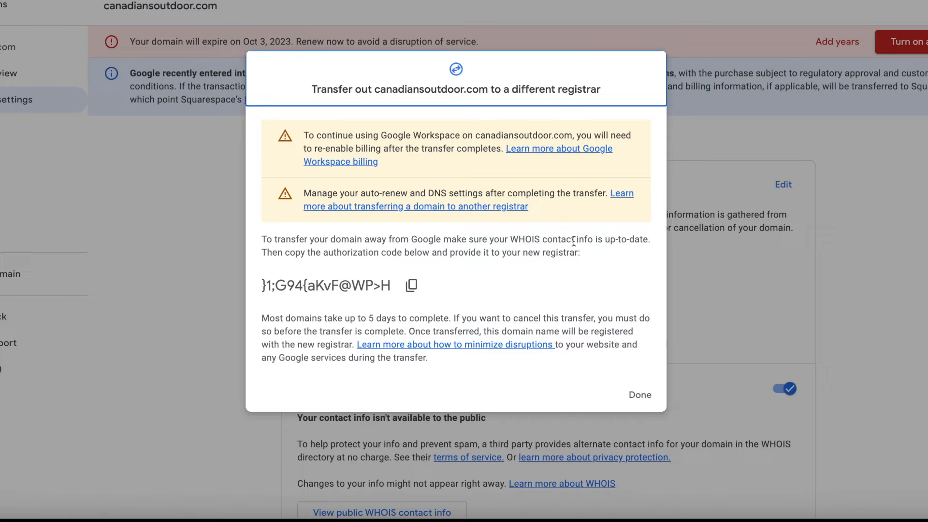
{"action": "left_click", "coordinate": [411, 288]}
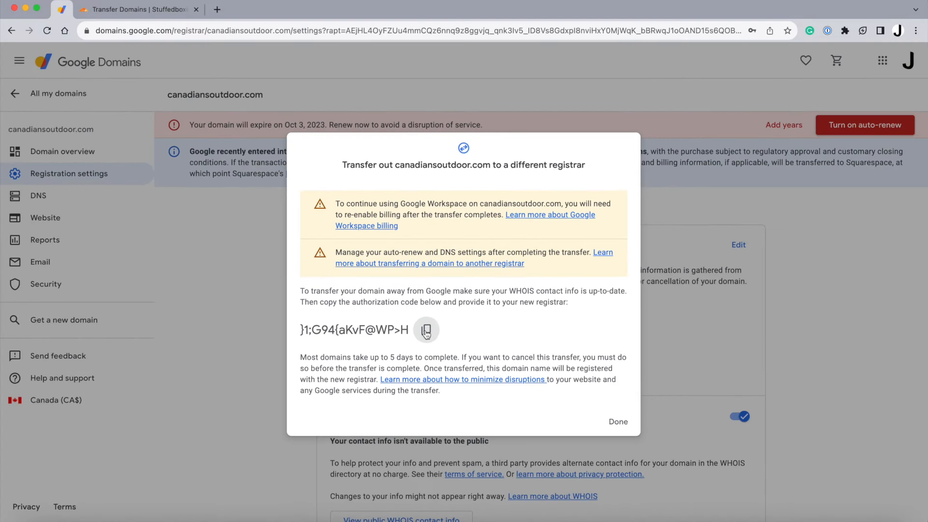
Return to Cloudflare, reload the domain transfer page and review the transfer requirements and cost for canadiansoutdoor.com
{"action": "left_click", "coordinate": [151, 9]}
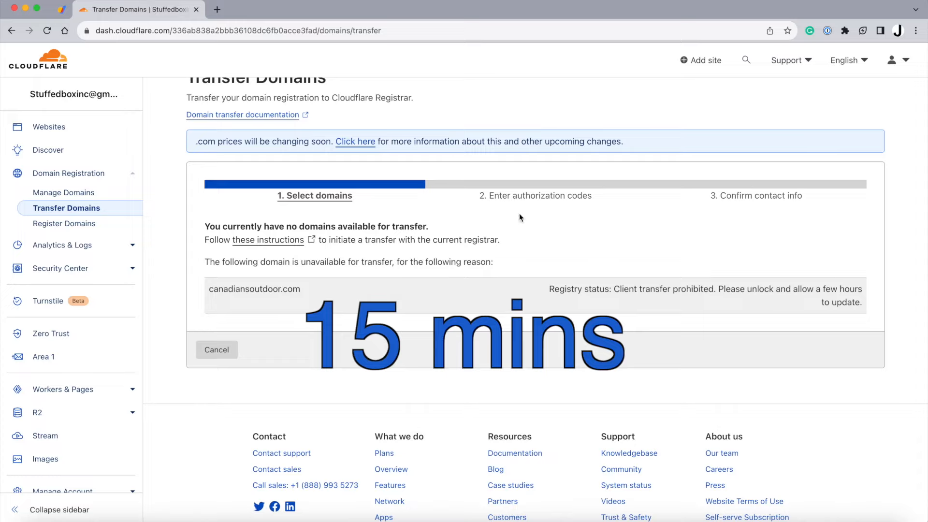
{"action": "left_click", "coordinate": [47, 30]}
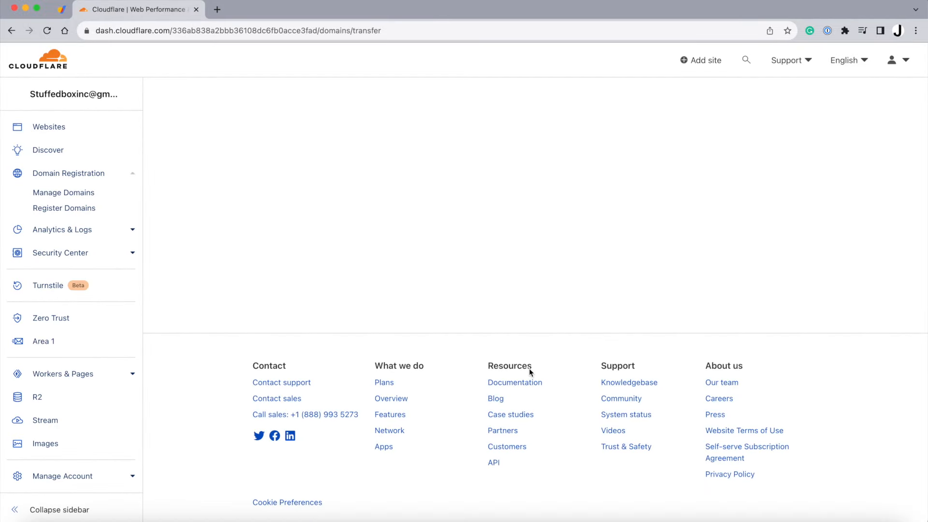
{"action": "scroll", "coordinate": [531, 372], "scroll_direction": "down", "scroll_amount": 1}
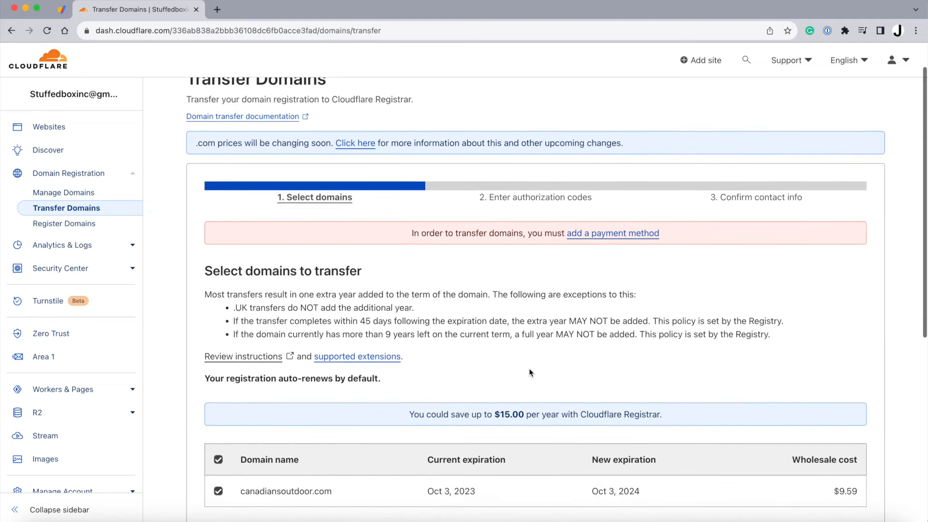
{"action": "scroll", "coordinate": [531, 372], "scroll_direction": "down", "scroll_amount": 5}
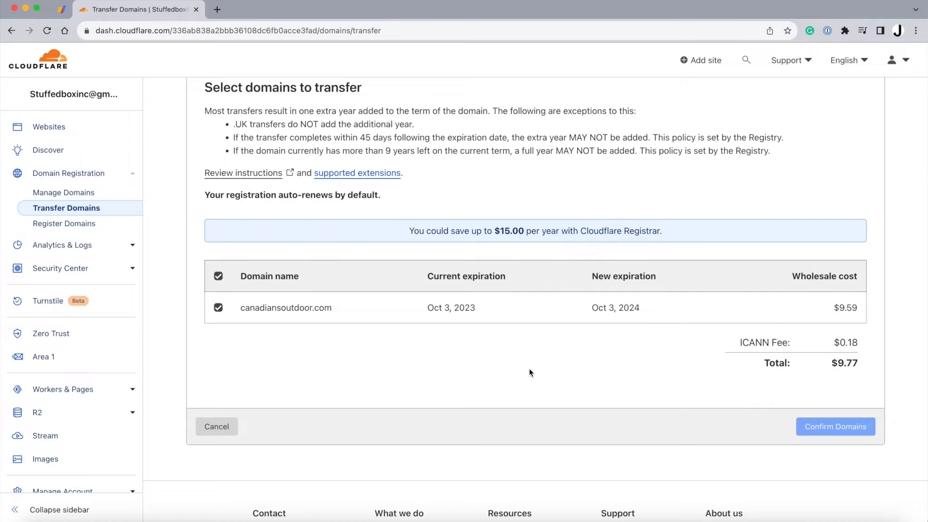
{"action": "scroll", "coordinate": [530, 372], "scroll_direction": "up", "scroll_amount": 3}
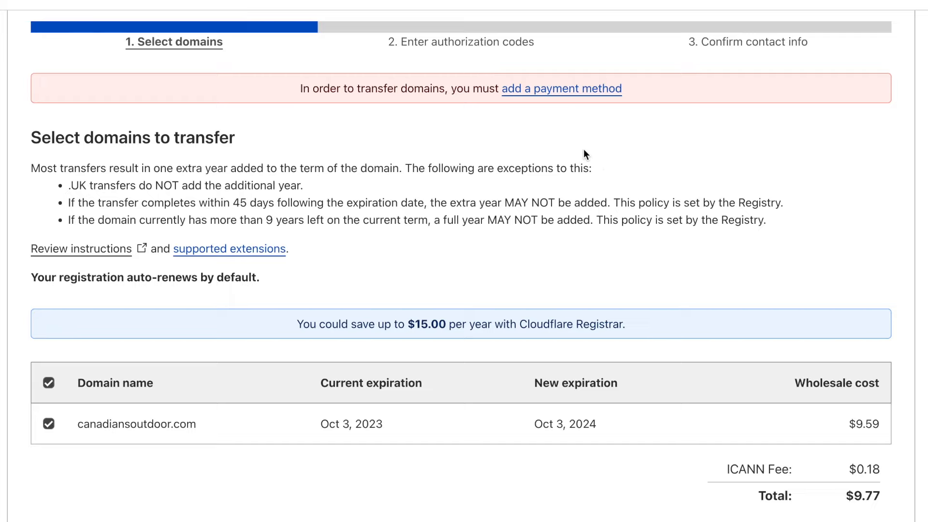
Add a credit card payment method in Cloudflare with the card details, billing address and Personal account type, and confirm it
{"action": "left_click", "coordinate": [603, 92]}
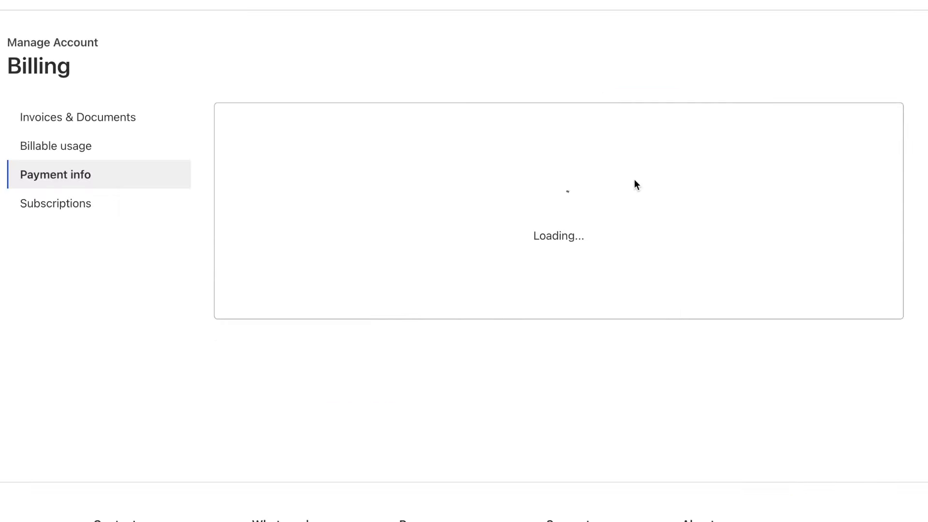
{"action": "scroll", "coordinate": [635, 182], "scroll_direction": "down", "scroll_amount": 5}
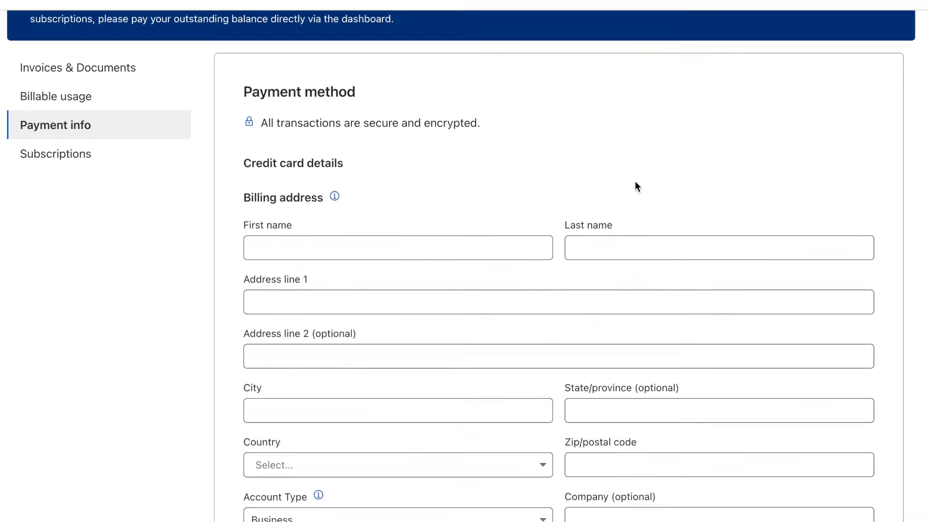
{"action": "scroll", "coordinate": [635, 182], "scroll_direction": "down", "scroll_amount": 2}
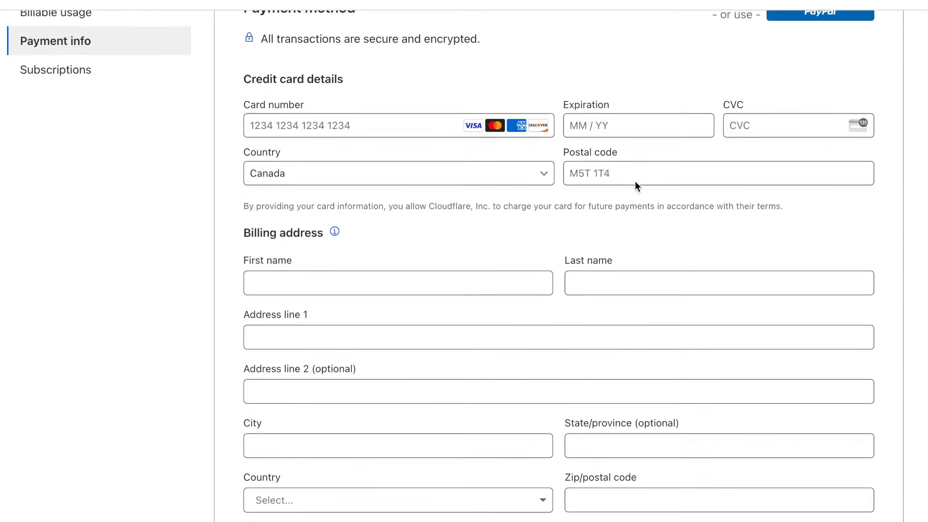
{"action": "scroll", "coordinate": [635, 182], "scroll_direction": "down", "scroll_amount": 1}
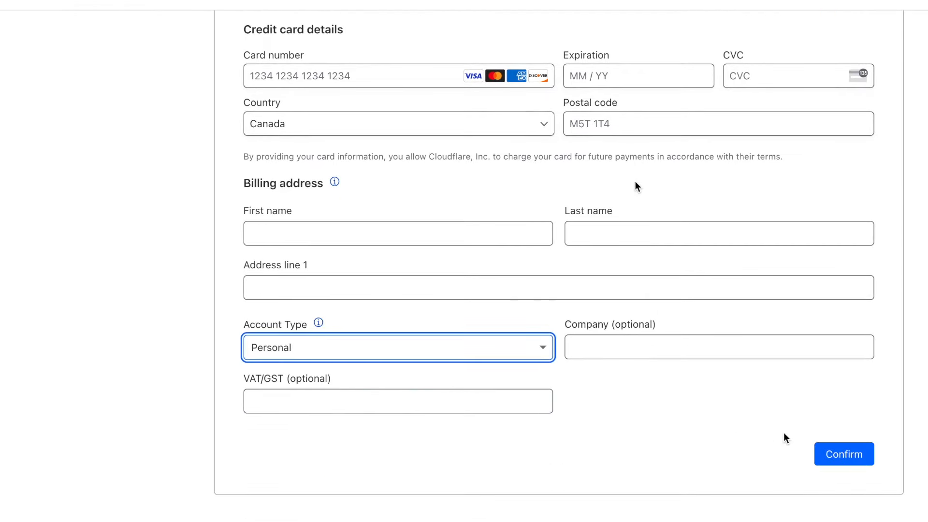
{"action": "left_click", "coordinate": [847, 453]}
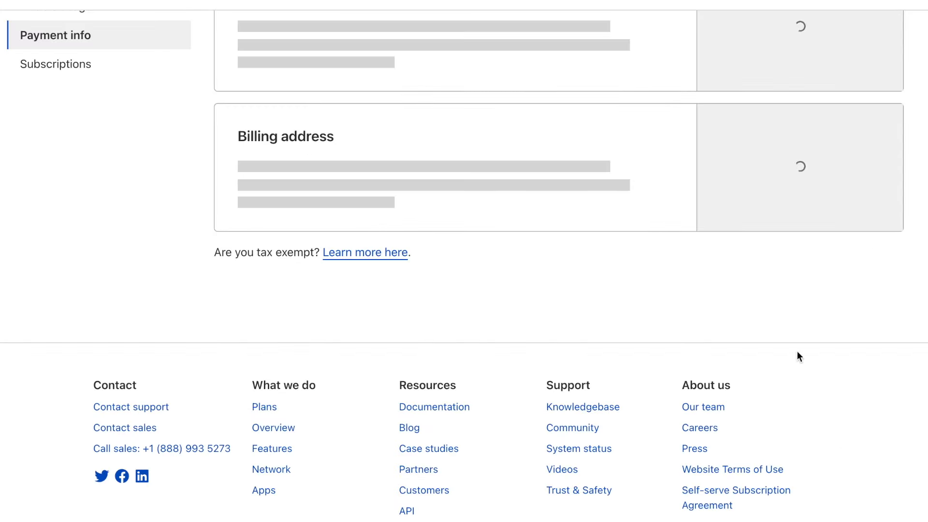
{"action": "scroll", "coordinate": [654, 247], "scroll_direction": "up", "scroll_amount": 5}
{"action": "scroll", "coordinate": [654, 247], "scroll_direction": "up", "scroll_amount": 1}
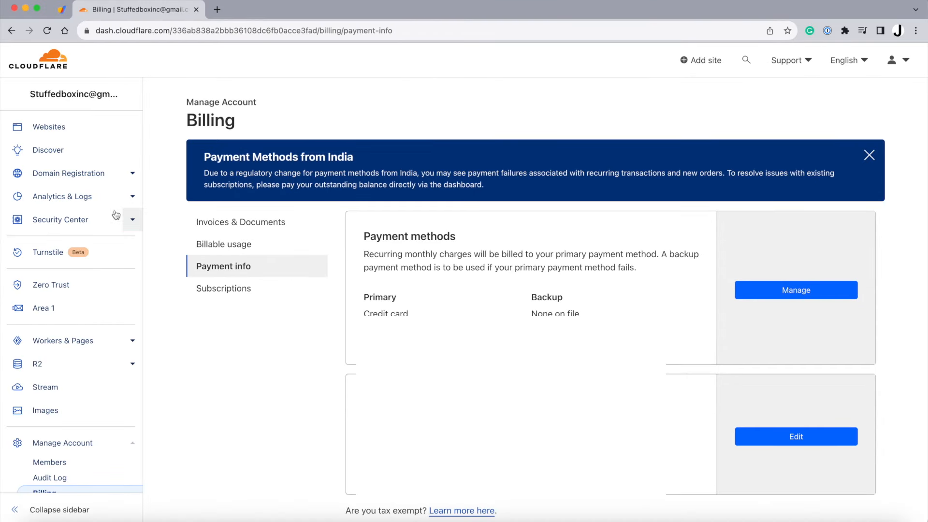
Reopen the domain transfer page and confirm canadiansoutdoor.com as the domain to transfer
{"action": "left_click", "coordinate": [81, 172]}
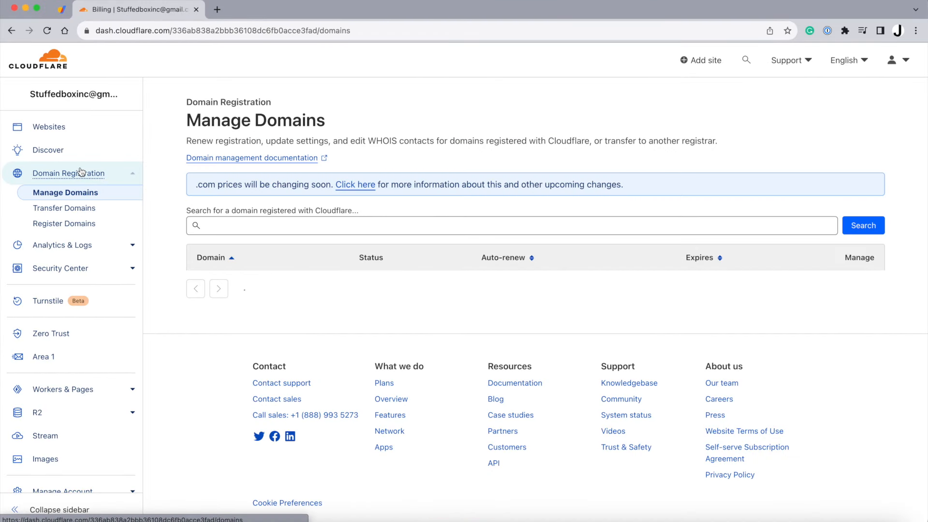
{"action": "left_click", "coordinate": [82, 209]}
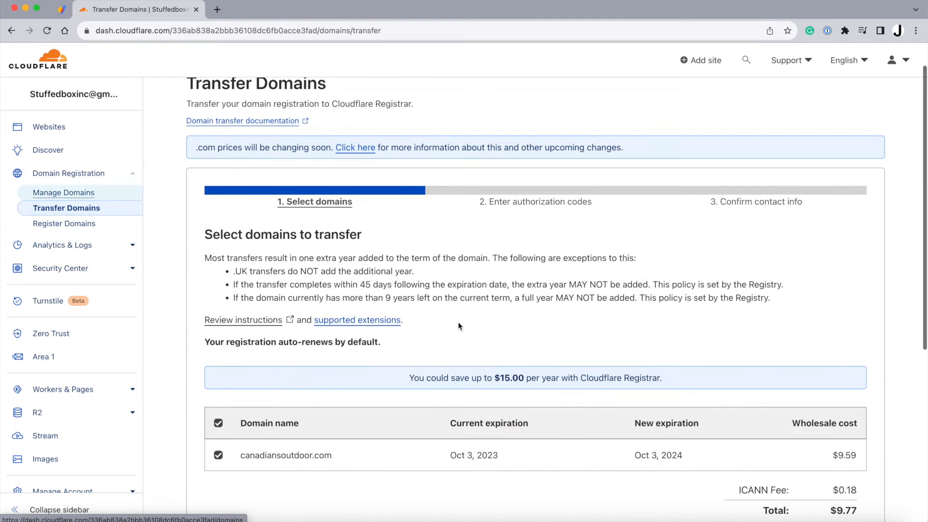
{"action": "scroll", "coordinate": [466, 338], "scroll_direction": "down", "scroll_amount": 3}
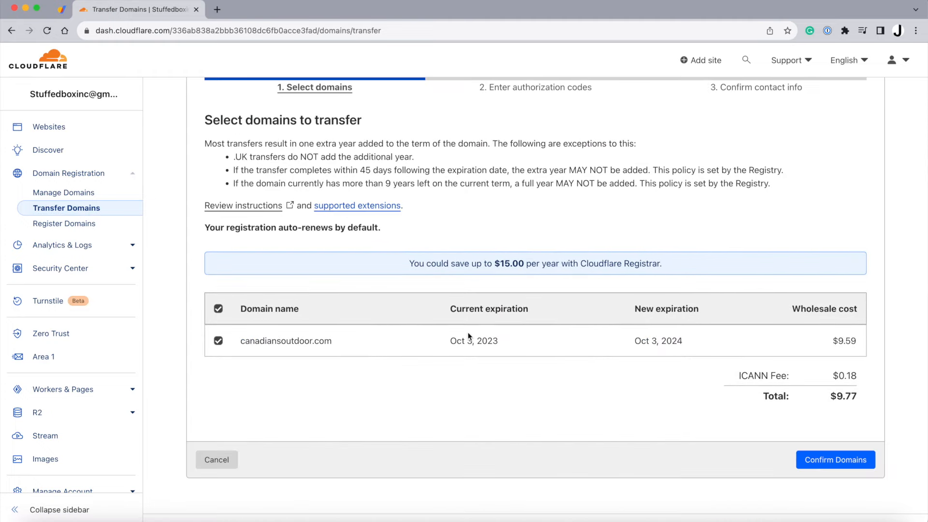
{"action": "left_click", "coordinate": [811, 459]}
Paste the authorization code for canadiansoutdoor.com and proceed to the contact information
{"action": "scroll", "coordinate": [661, 394], "scroll_direction": "down", "scroll_amount": 1}
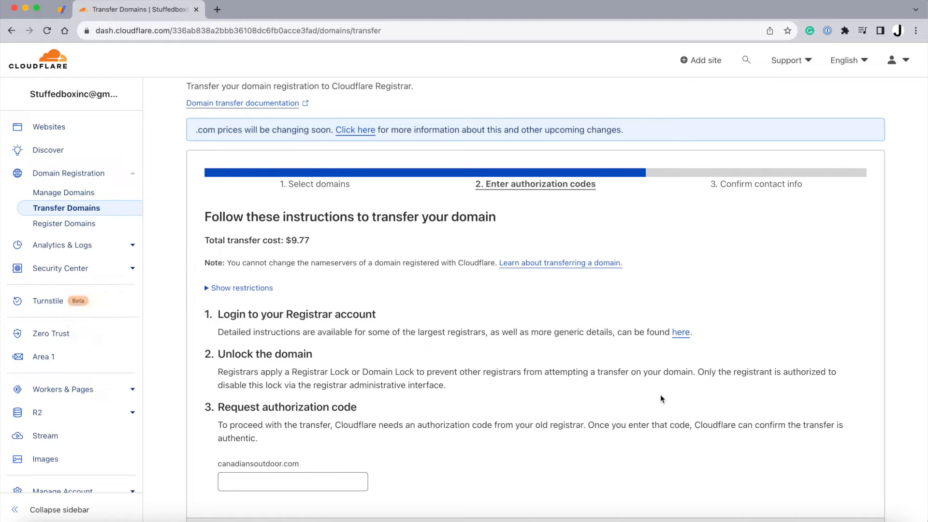
{"action": "scroll", "coordinate": [300, 358], "scroll_direction": "down", "scroll_amount": 2}
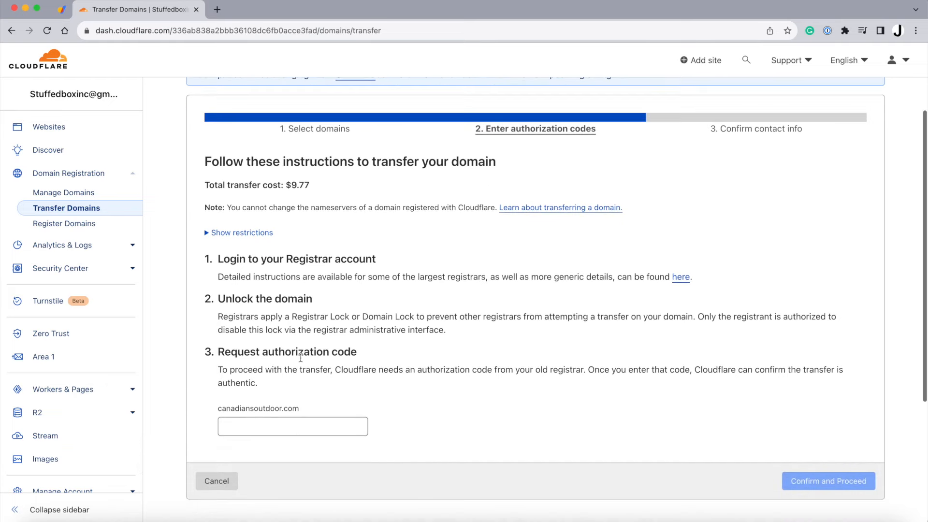
{"action": "scroll", "coordinate": [300, 358], "scroll_direction": "down", "scroll_amount": 1}
{"action": "left_click", "coordinate": [286, 398]}
{"action": "key", "text": "super+v"}
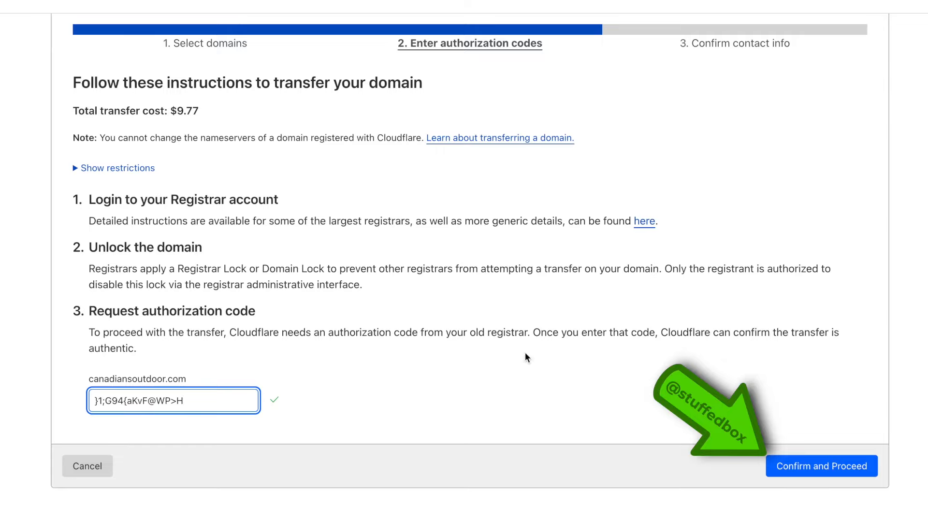
{"action": "left_click", "coordinate": [861, 467]}
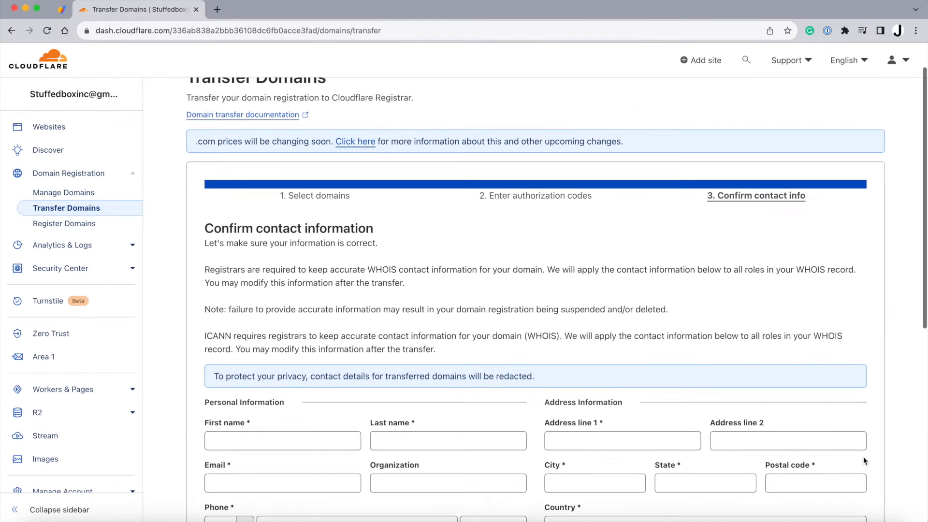
Fill in the registrant's personal and address information for the WHOIS record and finalize the domain transfer
{"action": "scroll", "coordinate": [864, 456], "scroll_direction": "down", "scroll_amount": 3}
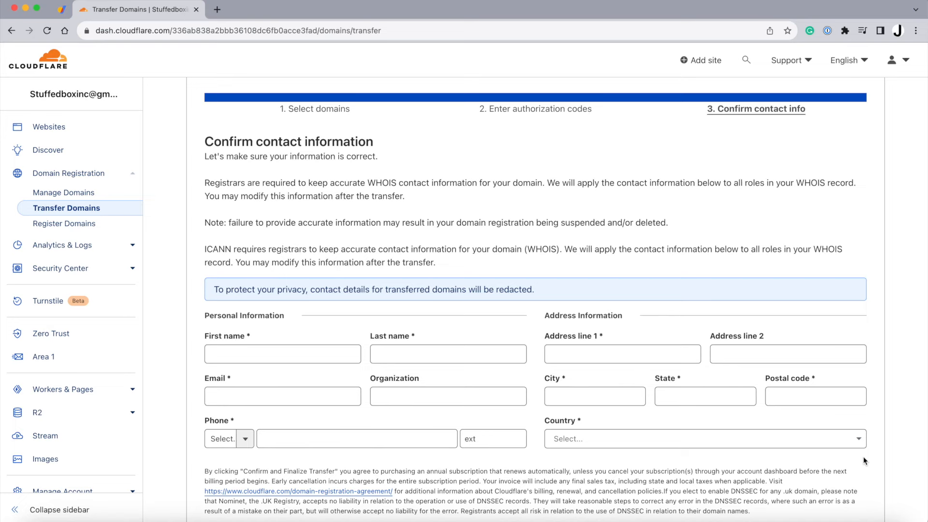
{"action": "scroll", "coordinate": [863, 459], "scroll_direction": "down", "scroll_amount": 2}
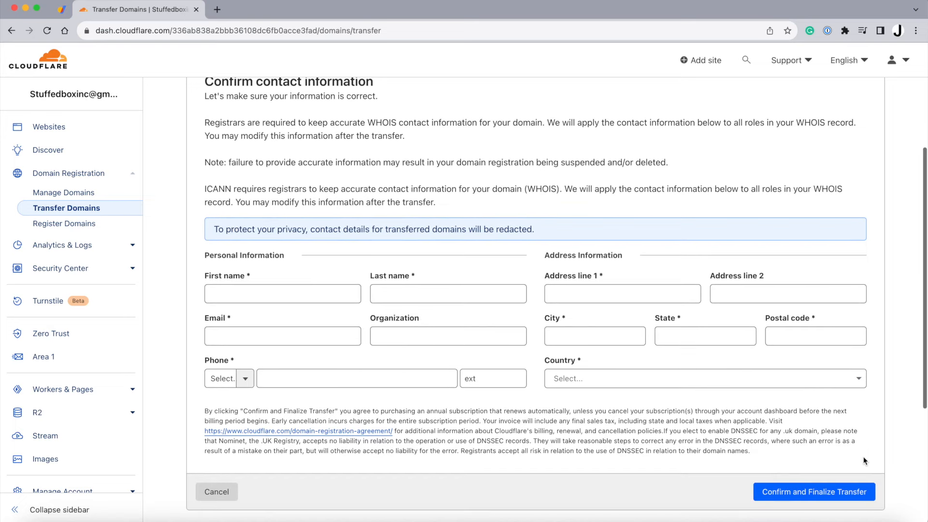
{"action": "scroll", "coordinate": [863, 457], "scroll_direction": "down", "scroll_amount": 1}
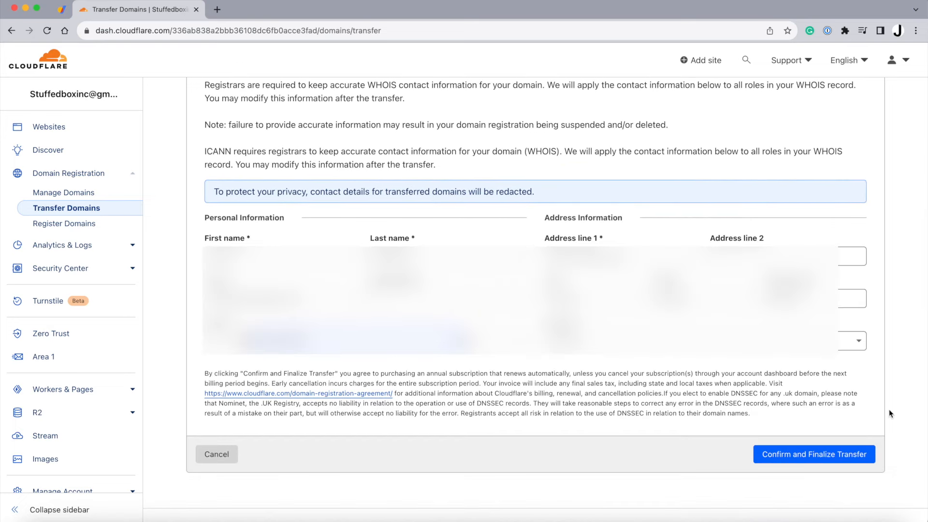
{"action": "left_click", "coordinate": [827, 455]}
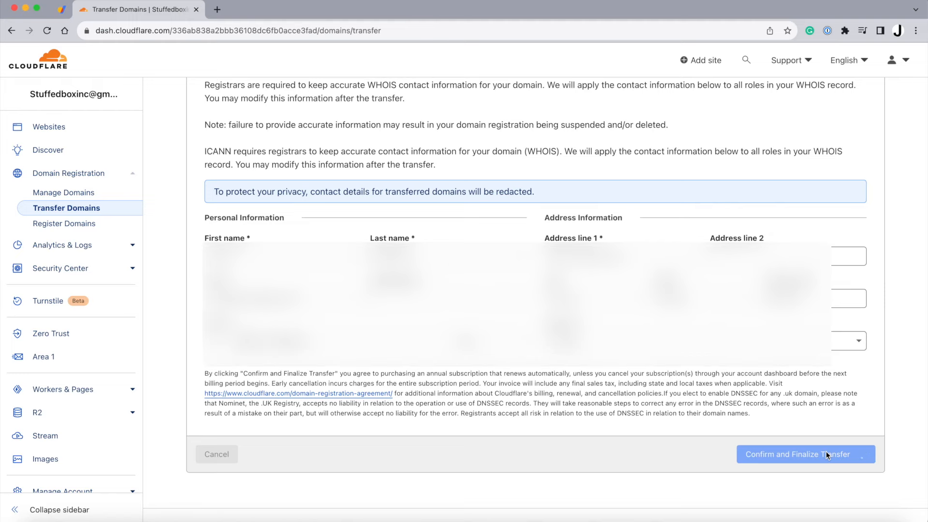
{"action": "scroll", "coordinate": [827, 455], "scroll_direction": "up", "scroll_amount": 1}
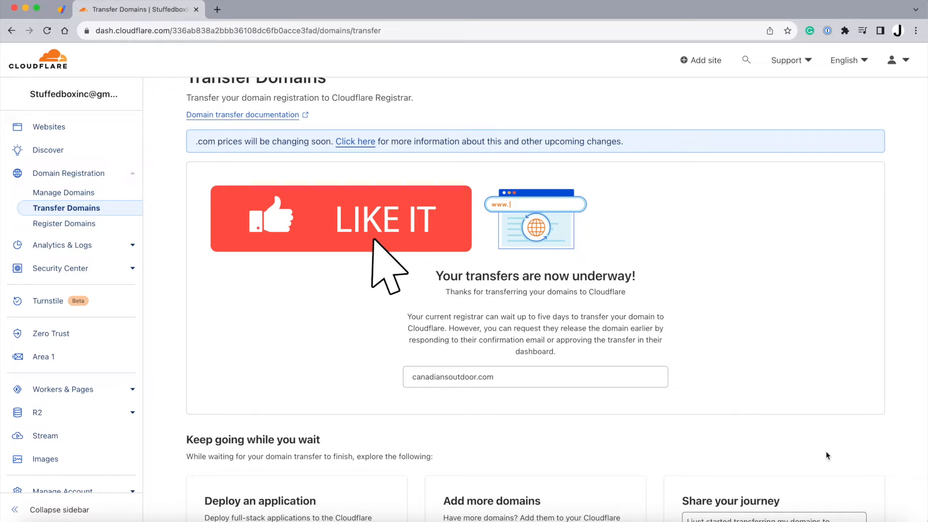
{"action": "scroll", "coordinate": [541, 373], "scroll_direction": "up", "scroll_amount": 1}
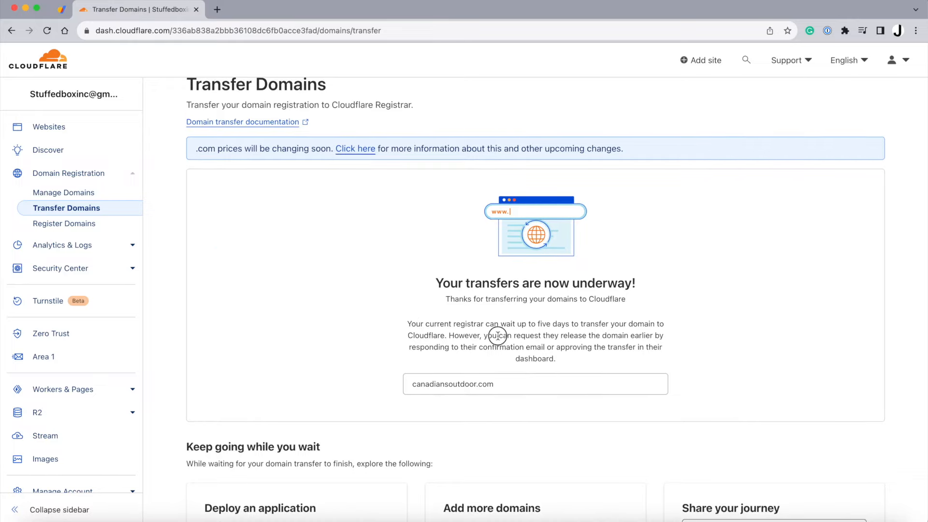
Go to gmail.com in a new browser tab and open the Google Domains email asking to verify the canadiansoutdoor.com transfer-out
{"action": "left_click_drag", "start_coordinate": [498, 335], "coordinate": [654, 347]}
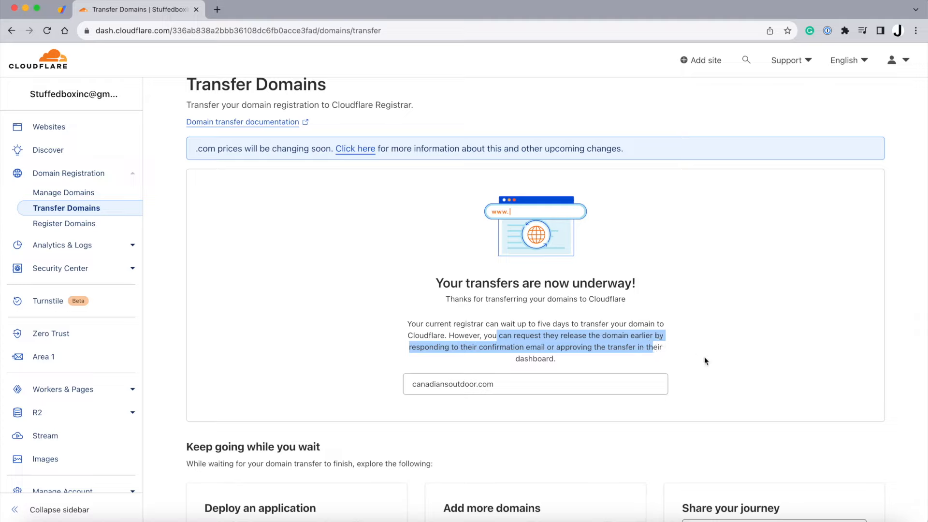
{"action": "left_click", "coordinate": [705, 360]}
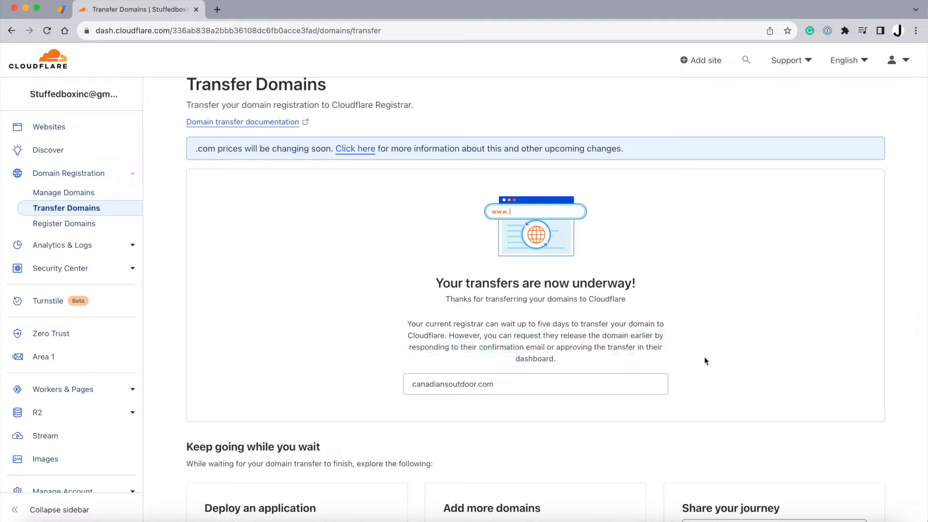
{"action": "left_click", "coordinate": [219, 10]}
{"action": "type", "text": "gmail.com"}
{"action": "key", "text": "Return"}
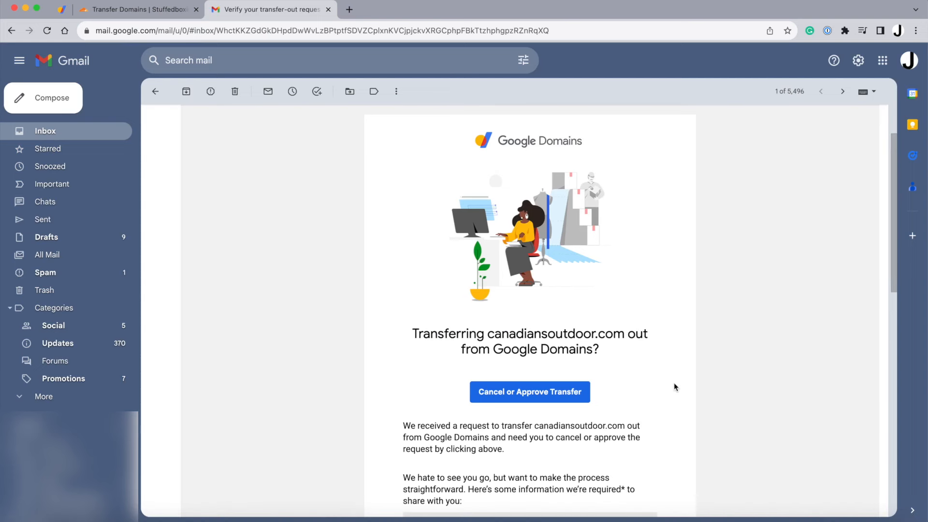
Follow the email's cancel-or-approve link and approve the transfer of canadiansoutdoor.com out of Google Domains
{"action": "scroll", "coordinate": [674, 386], "scroll_direction": "down", "scroll_amount": 3}
{"action": "scroll", "coordinate": [674, 386], "scroll_direction": "down", "scroll_amount": 3}
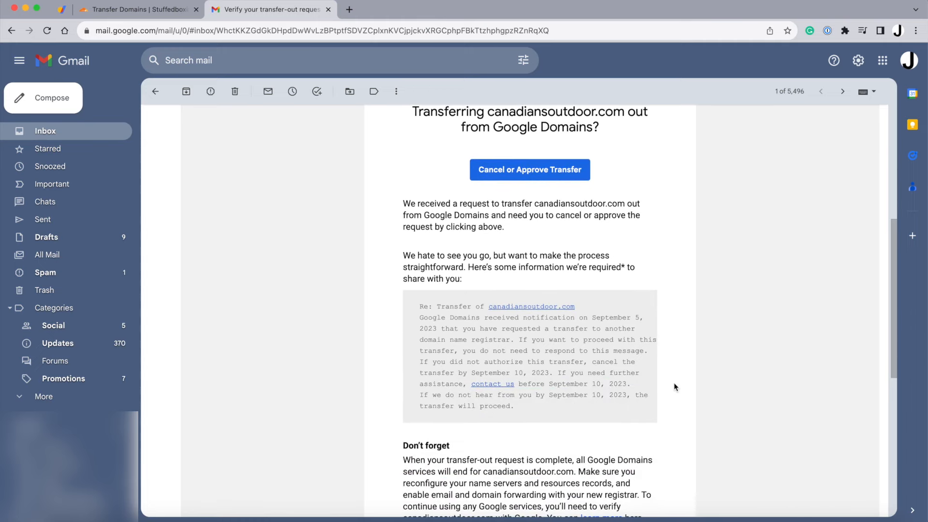
{"action": "left_click", "coordinate": [560, 174]}
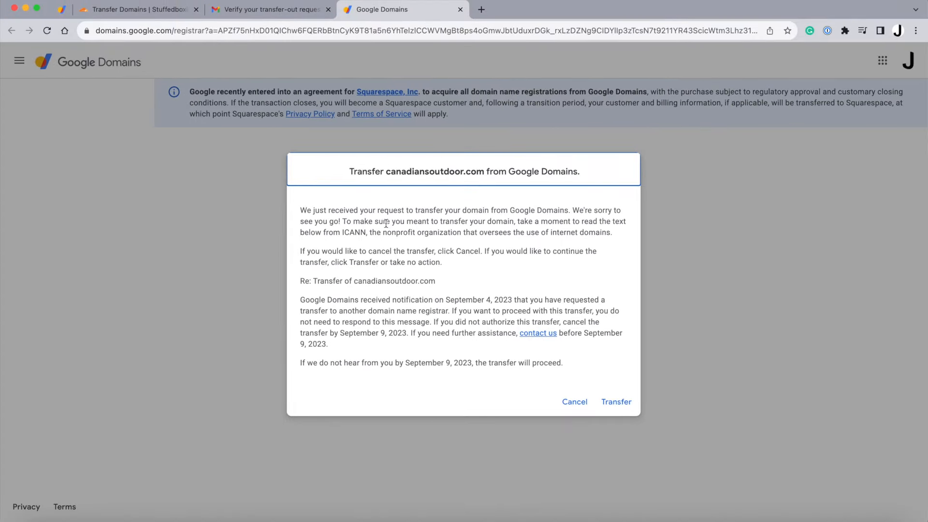
{"action": "left_click", "coordinate": [646, 430]}
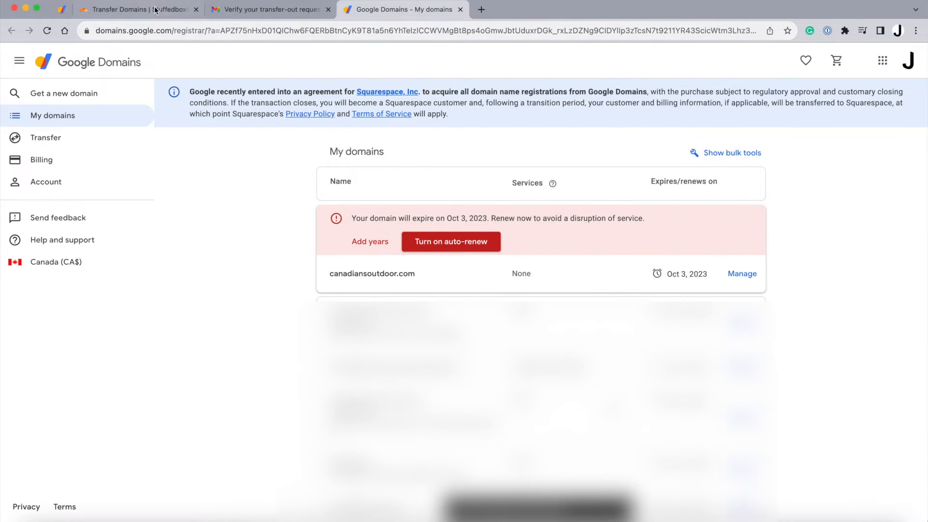
Switch back to Cloudflare, open the Manage Domains page and reload it to check for the transferred domain
{"action": "left_click", "coordinate": [141, 9]}
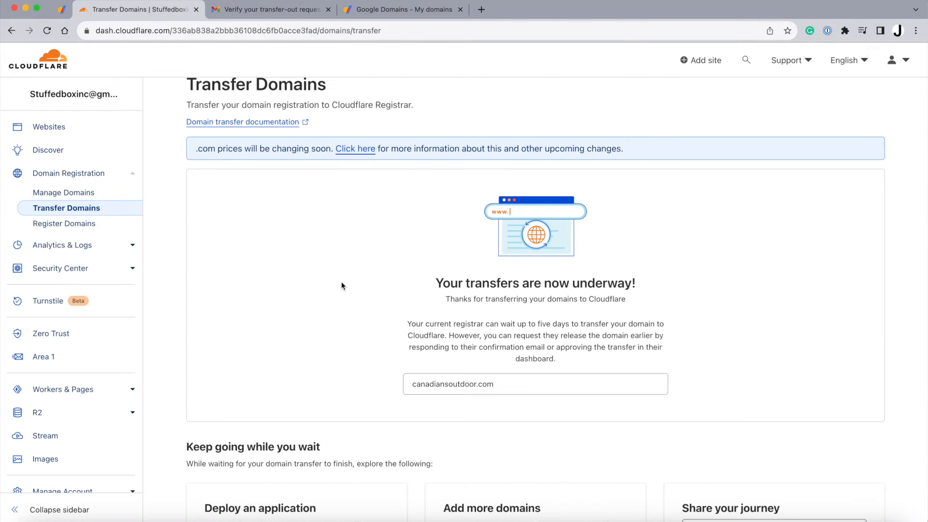
{"action": "left_click", "coordinate": [86, 193]}
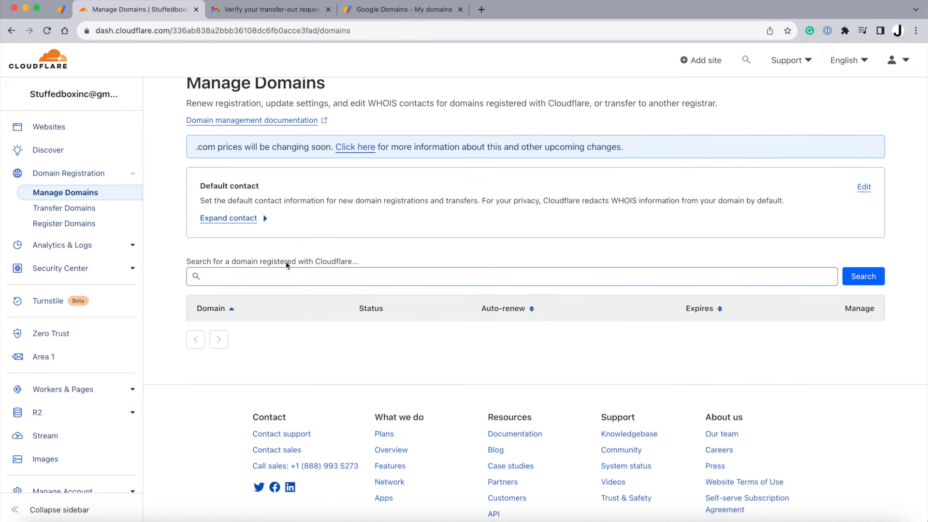
{"action": "left_click", "coordinate": [47, 30]}
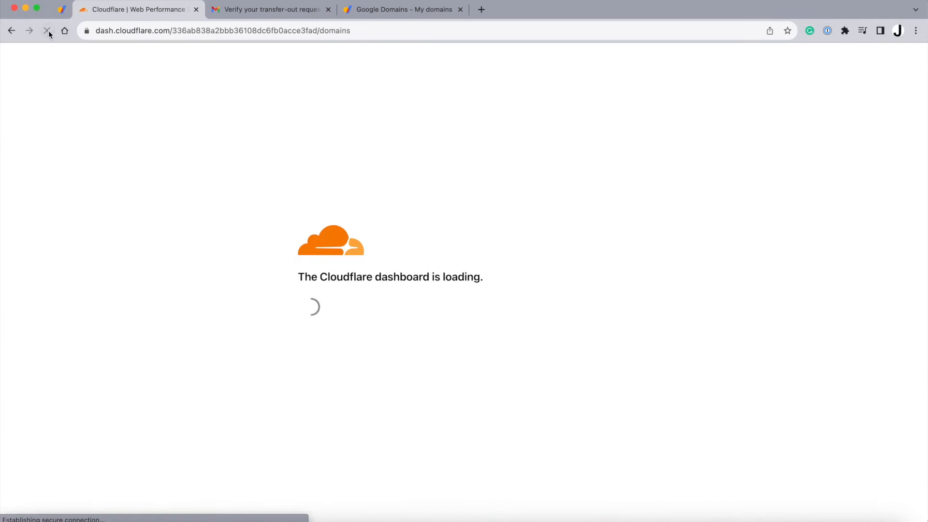